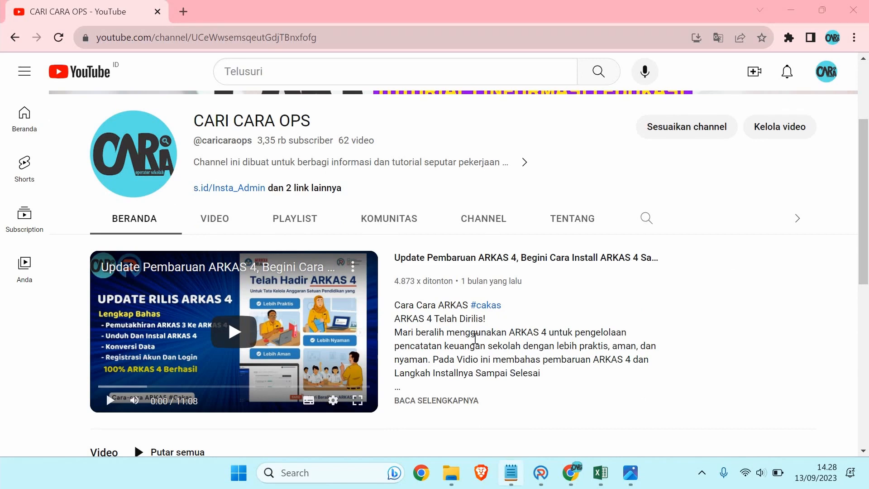
In Notepad, add "1. AKTIFKAN RKAS PERUBAHAN" and the sub-point "- PASTIKAN SALDO SESUAI (ARKAS & REKENING)" below the TAHAPAN MENYUSUN RKAS PERUBAHAN heading
left_click(511, 473)
double_click(475, 163)
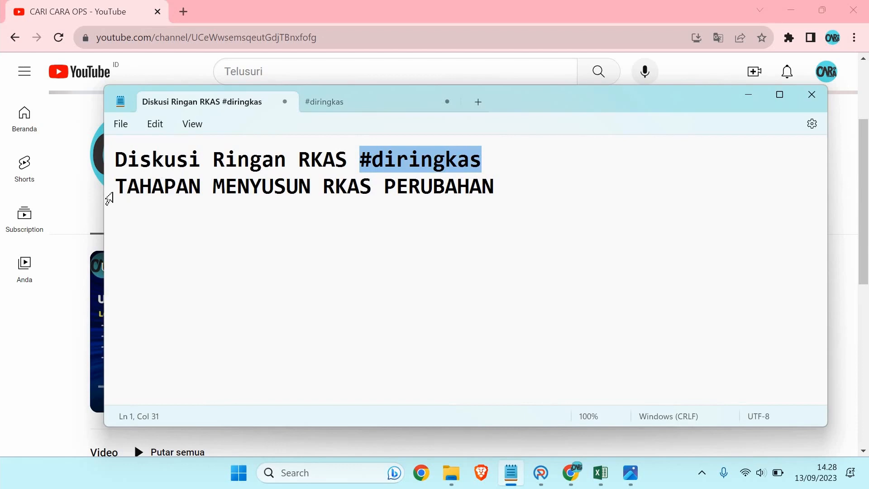
left_click(110, 199)
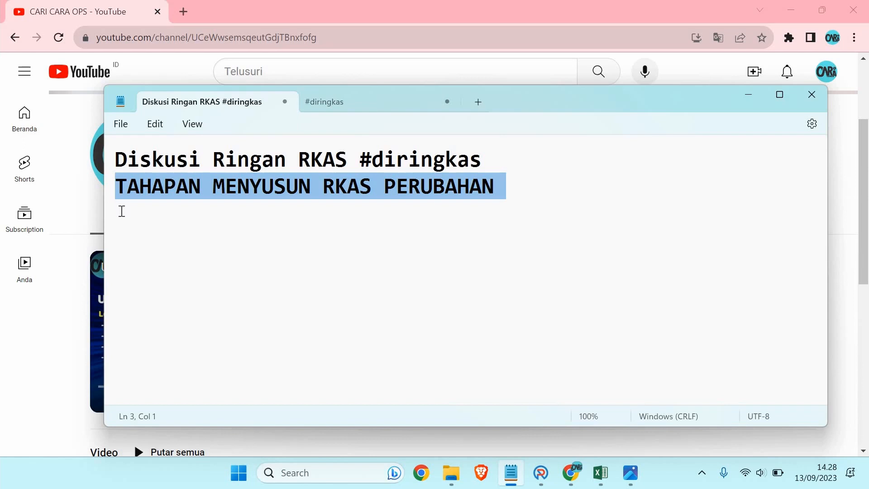
left_click(122, 211)
type("1. AKTIFKAN RKAS PERUBAHAN    - PASTIKAN SALDO SESUAI (ARKAS & REKENING)")
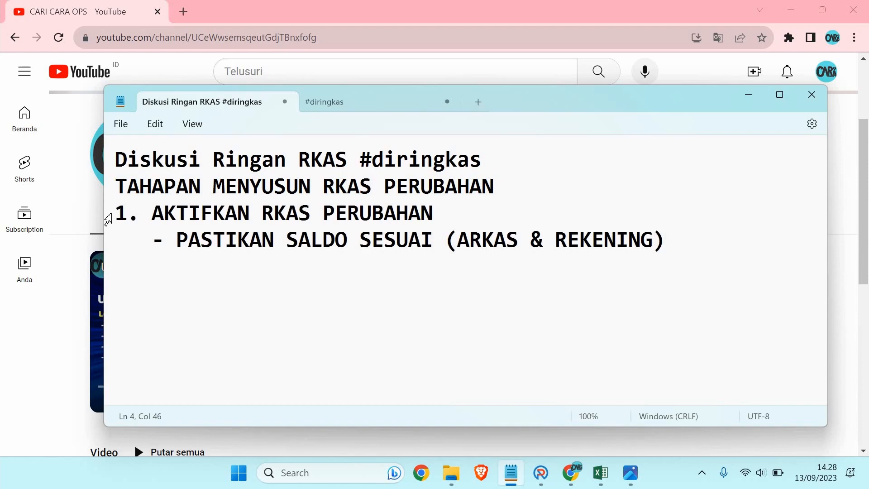
Highlight the item 1 line, its balance sub-point and the word REKENING in the notes
left_click(109, 220)
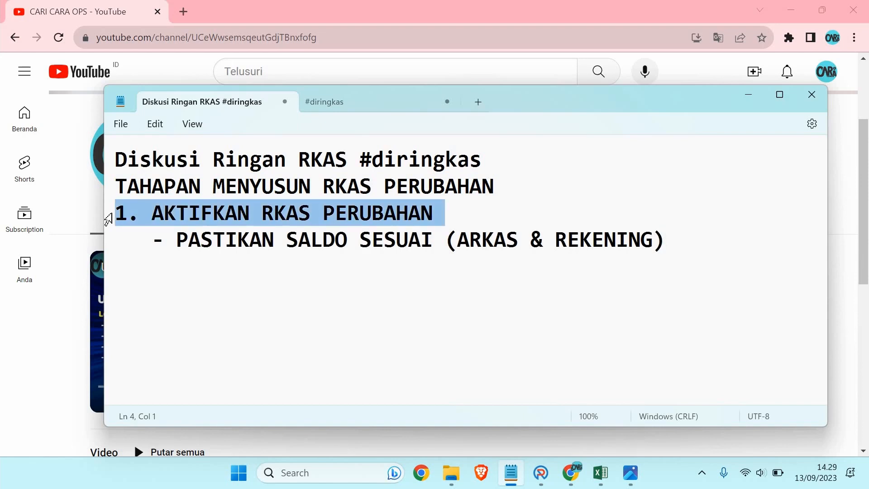
triple_click(393, 250)
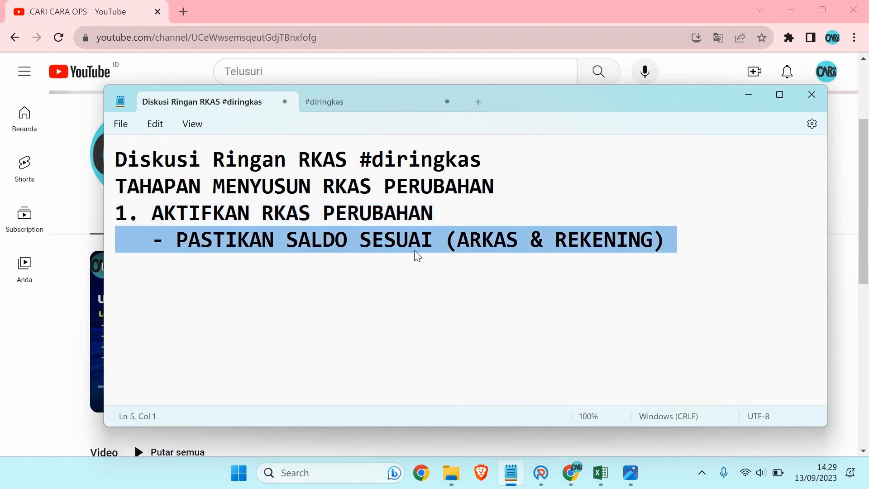
left_click(458, 245)
left_click_drag(458, 244, 648, 255)
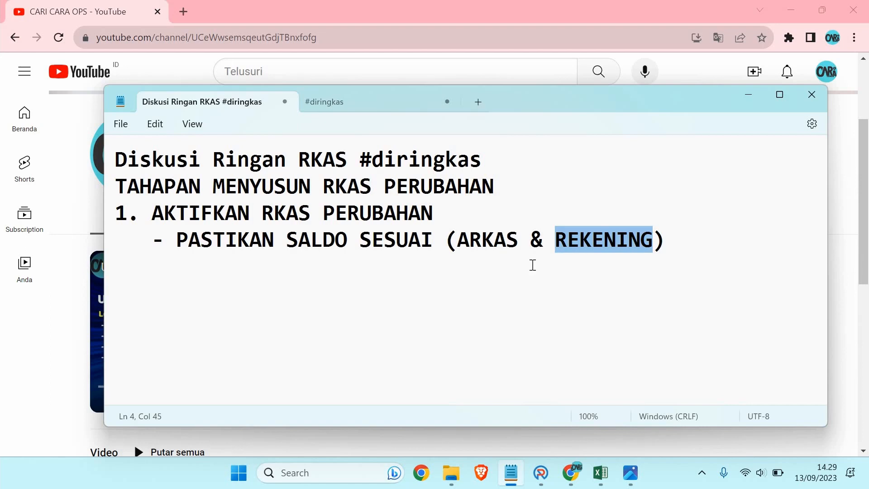
Switch to ARKAS and view the Buku Kas Umum for the funding source BOSP Reguler Revisi Ke 1
left_click(541, 473)
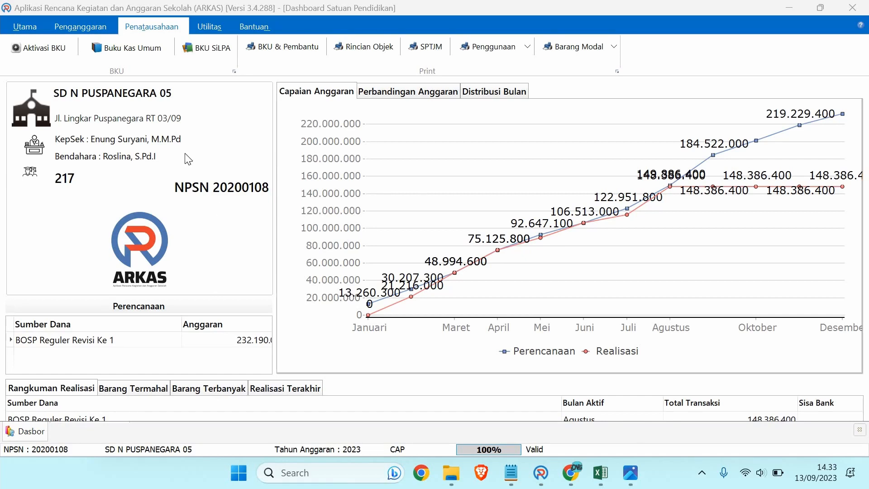
left_click(137, 54)
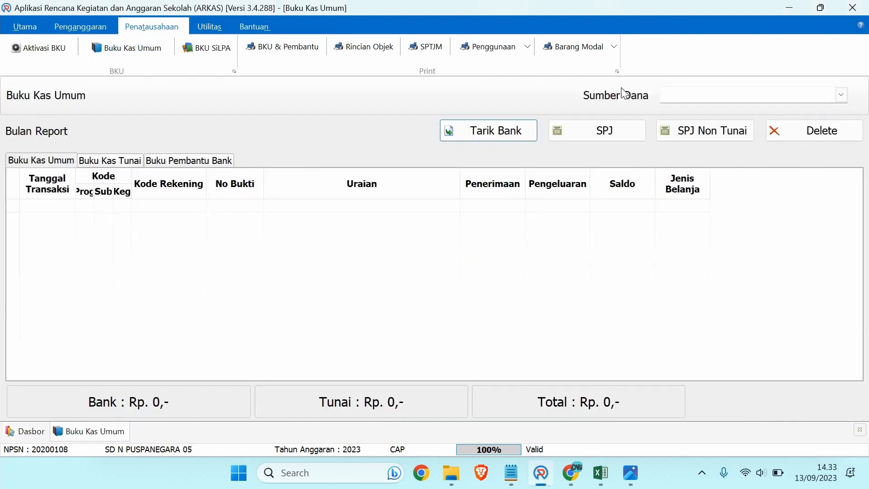
left_click(682, 93)
left_click(693, 113)
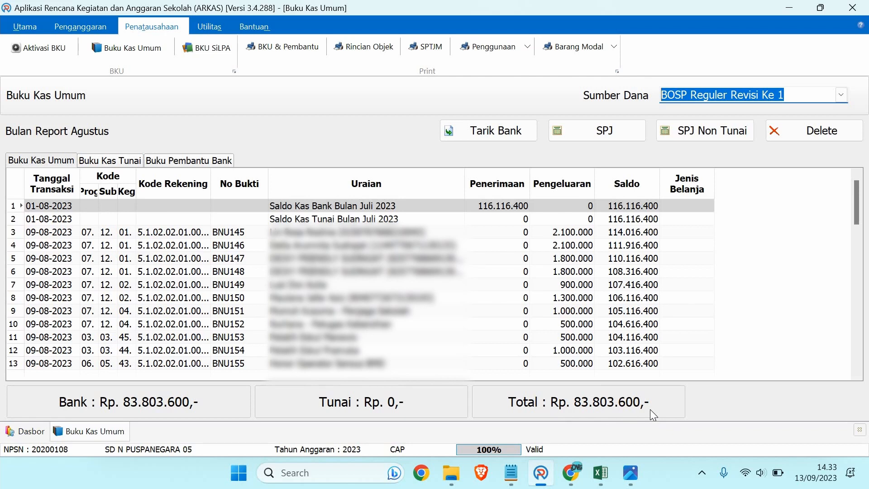
Compare the bank book balance in the photo IMG-20230907-WA0013.jpg with the Buku Kas Umum bank balance in ARKAS
left_click(632, 480)
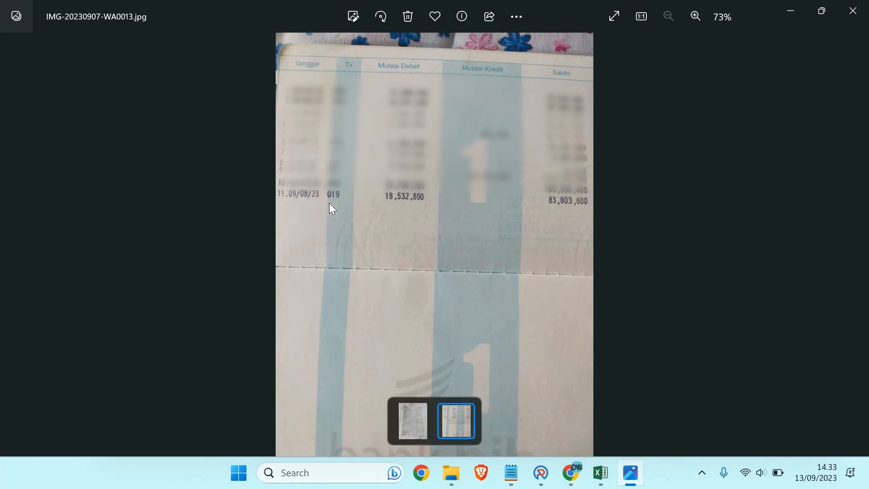
left_click(541, 473)
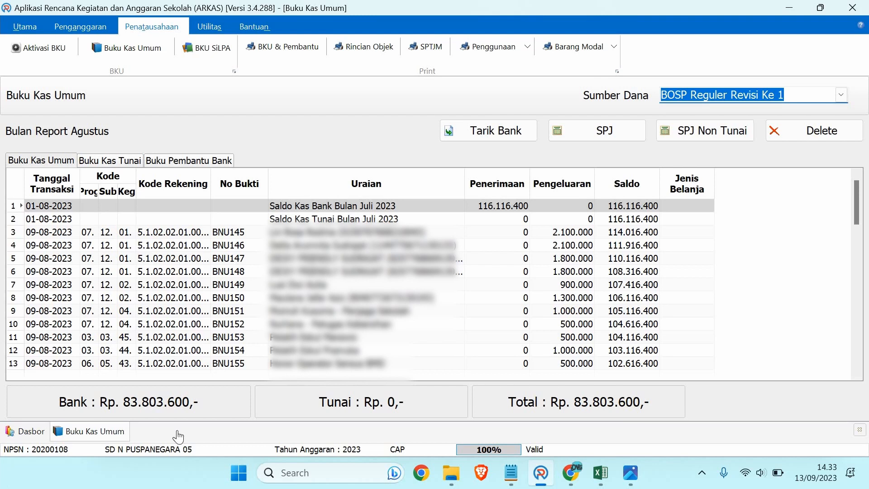
left_click(632, 476)
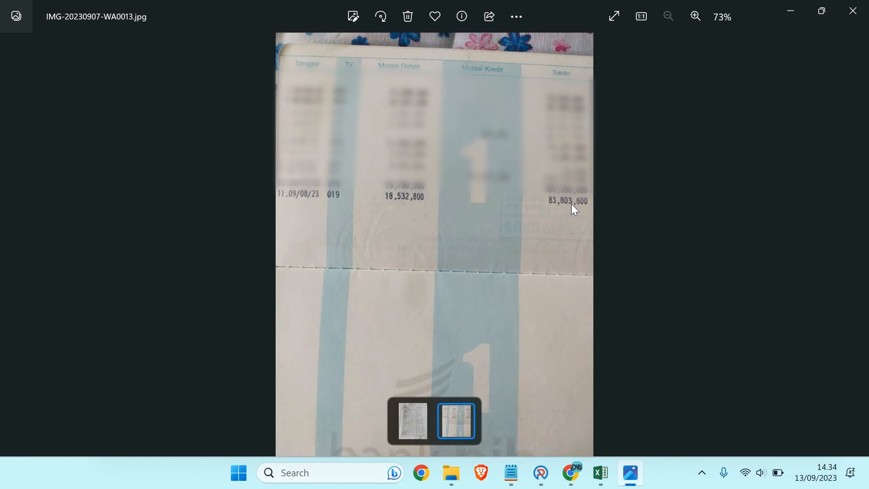
left_click(541, 473)
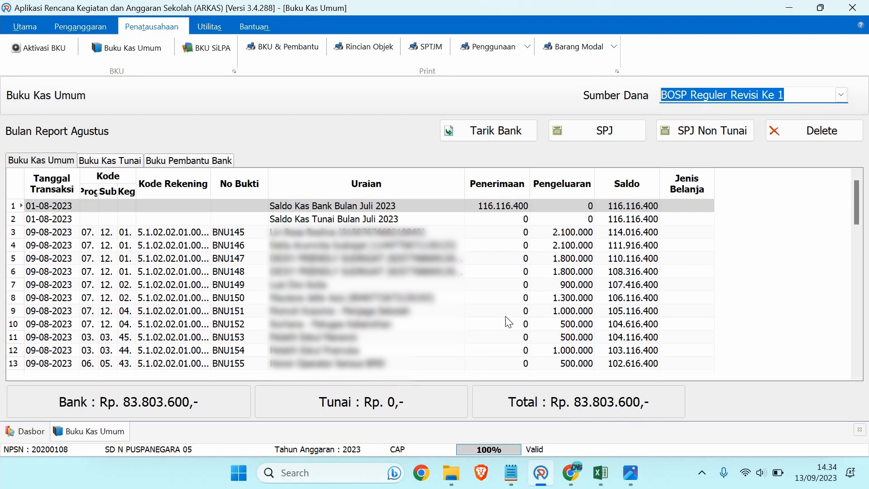
Go back to the Notepad notes, highlight the AKTIFKAN RKAS PERUBAHAN line and minimise the notes
left_click(511, 472)
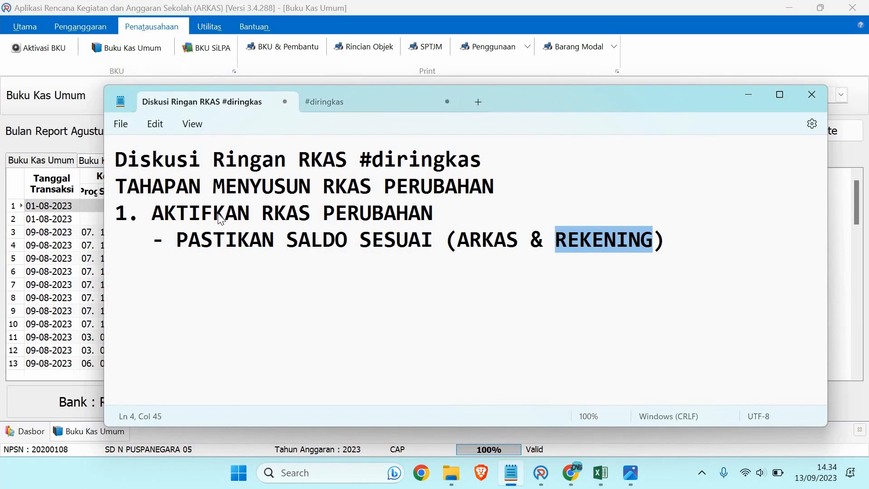
triple_click(359, 213)
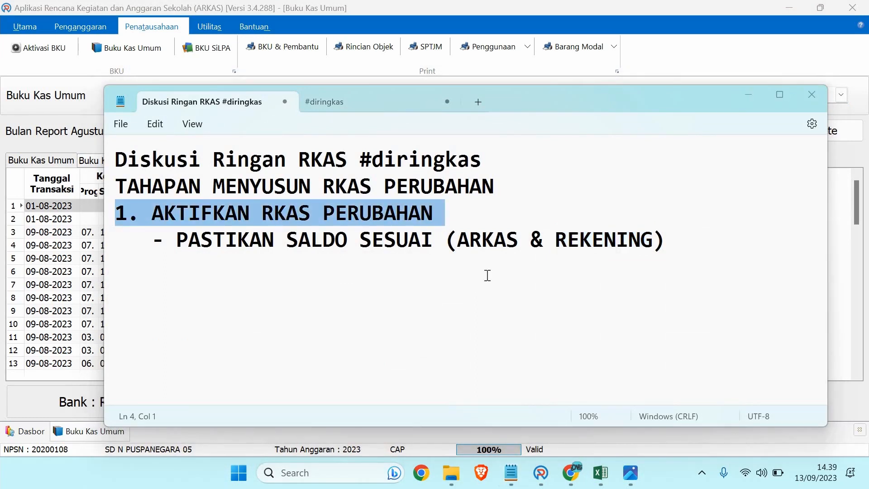
left_click(747, 100)
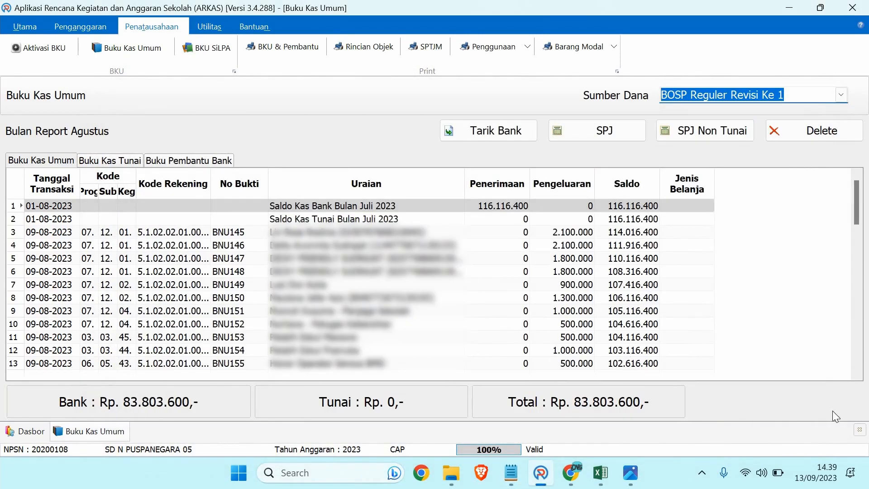
Close the Buku Kas Umum page and open Aktivasi BKU for the funding source BOSP Reguler Revisi Ke 1
left_click(859, 438)
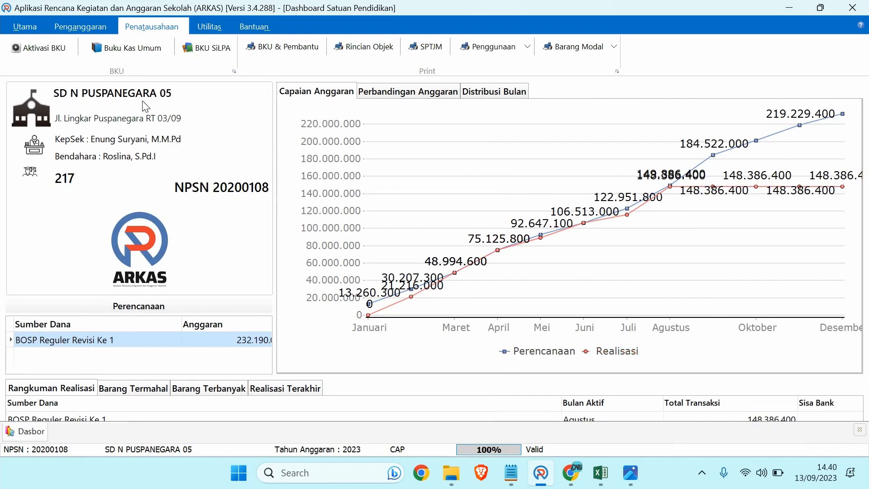
left_click(49, 53)
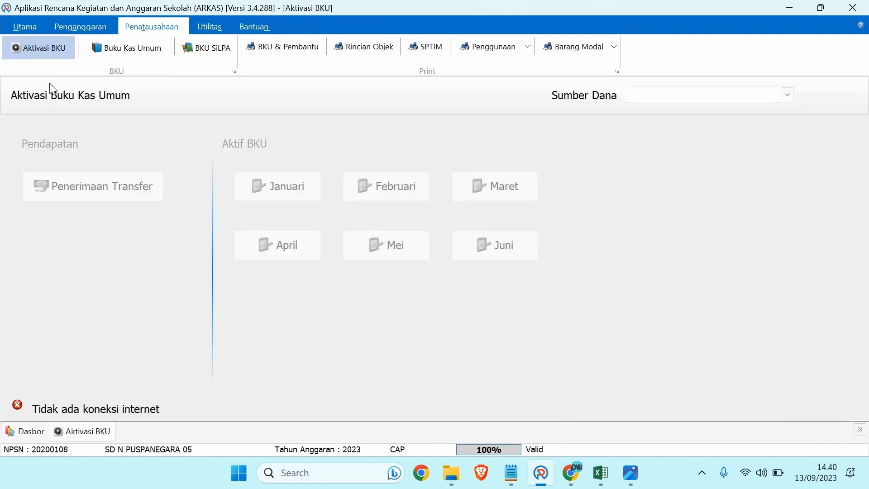
left_click(691, 99)
left_click(697, 114)
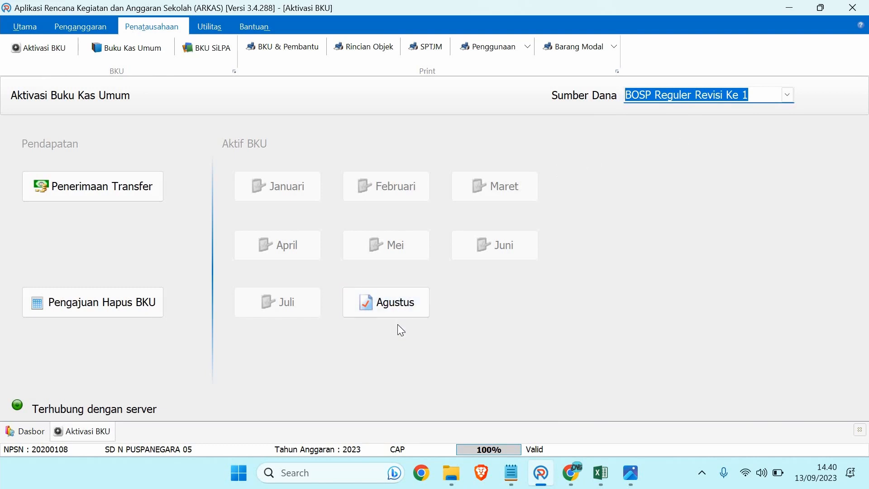
Check in Aktivasi Kertas Kerja whether Perubahan is available for BOSP Reguler, and return to Aktivasi BKU
left_click(93, 34)
left_click(143, 50)
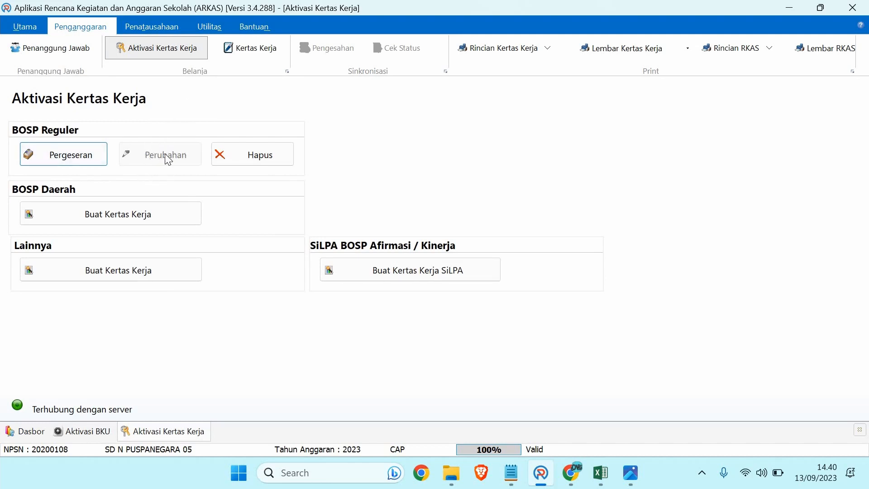
left_click(861, 430)
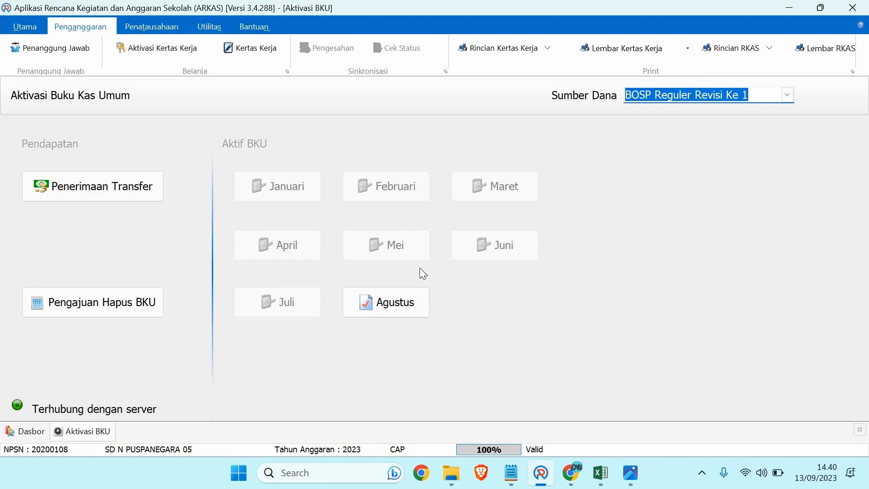
Close the Agustus BKU without entering bank interest or administration amounts, and exit the Aktivasi BKU page
left_click(394, 308)
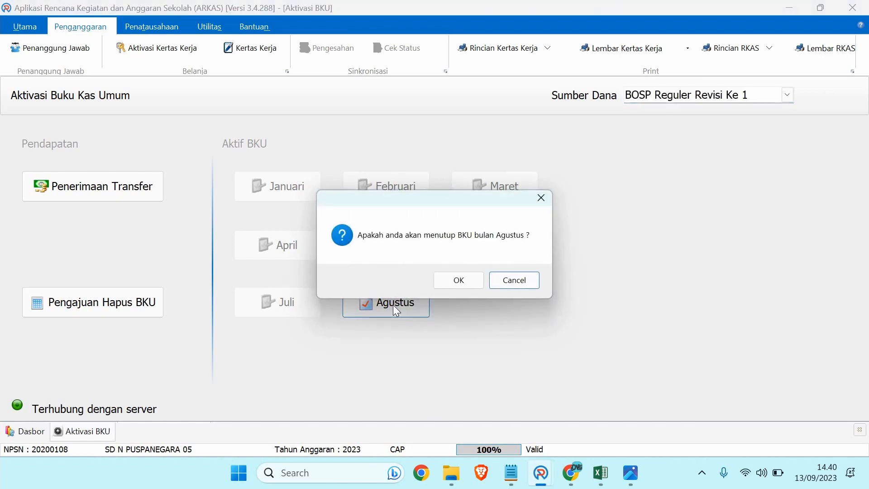
left_click(459, 281)
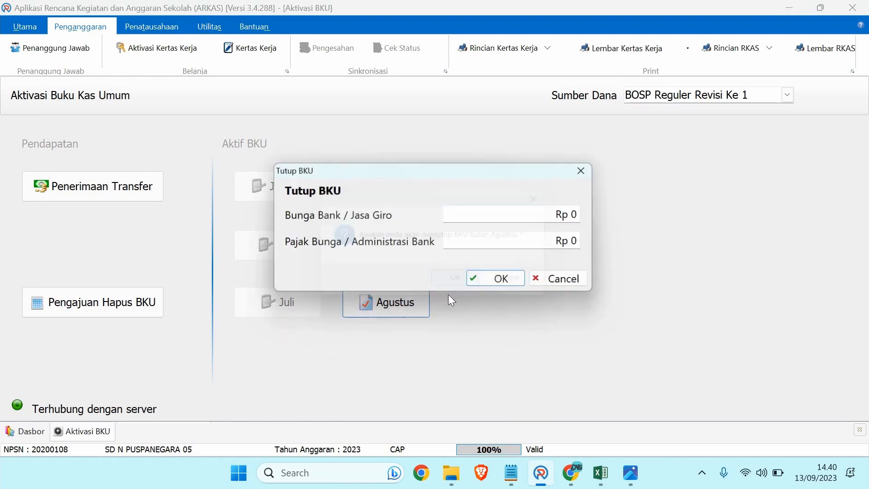
left_click(482, 213)
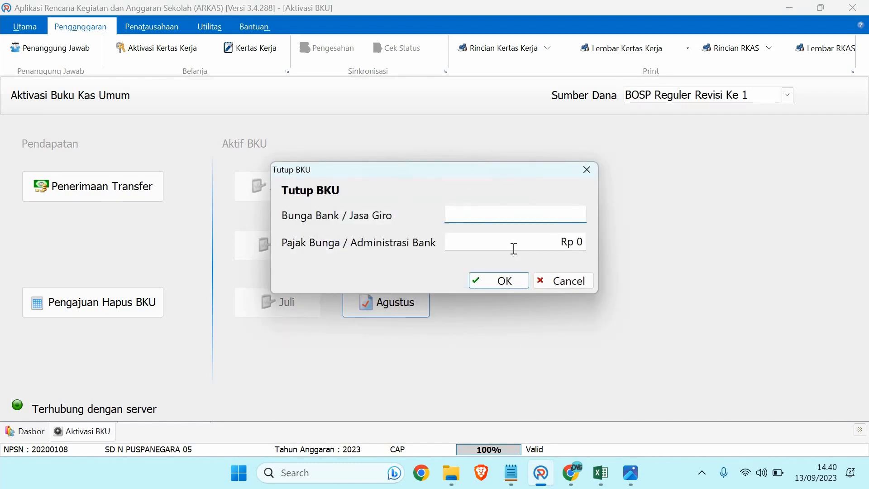
left_click(514, 249)
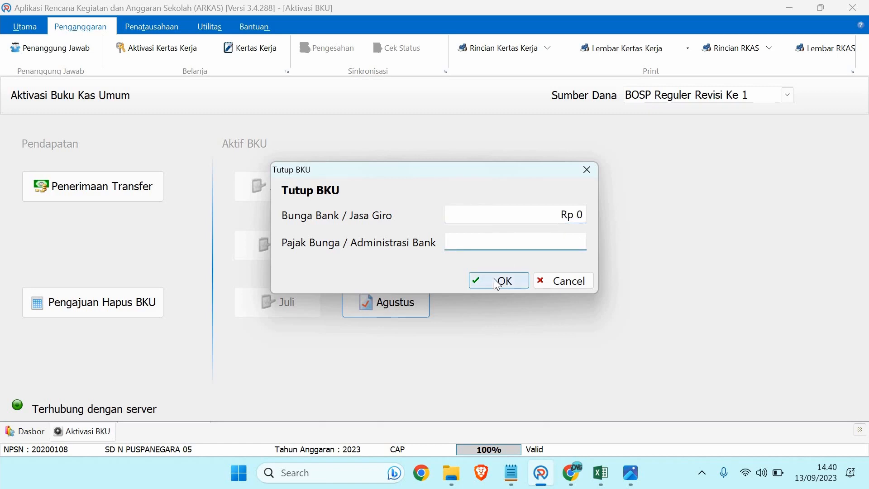
left_click(497, 282)
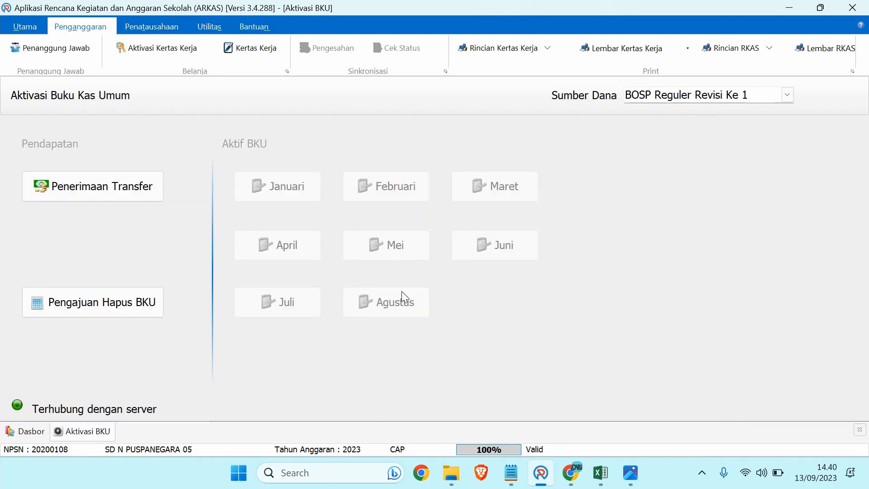
left_click(852, 447)
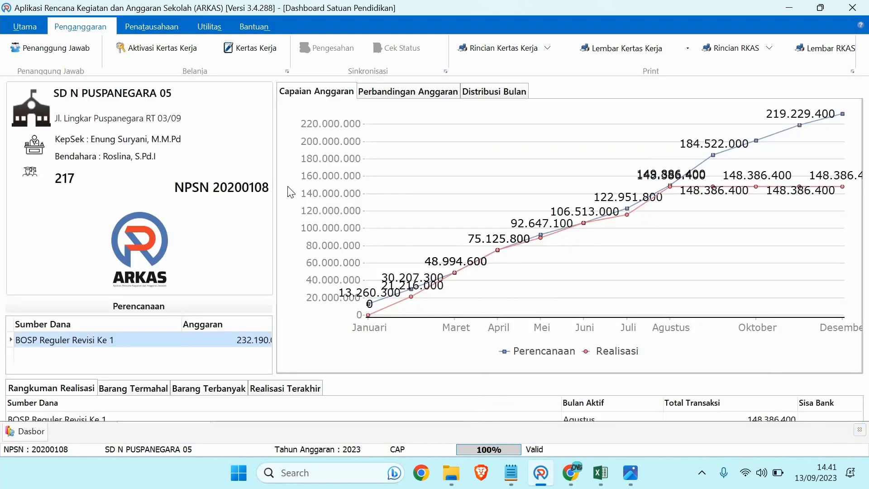
Activate the Perubahan worksheet for BOSP Reguler, accepting the 2023 post-cut-off disbursement amount, and close the Aktivasi Kertas Kerja page
left_click(160, 54)
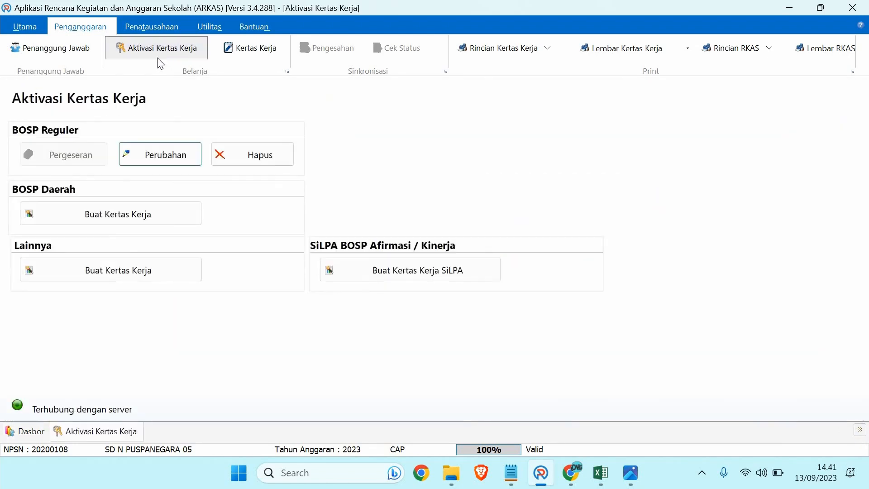
left_click(150, 162)
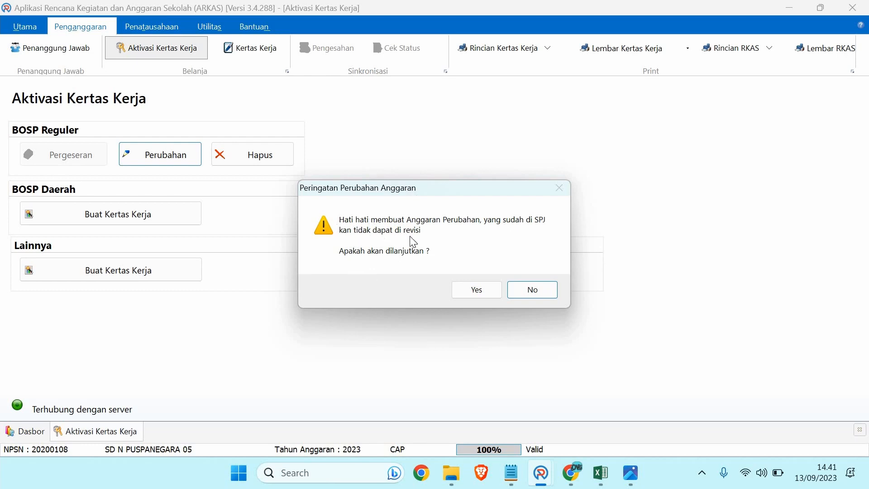
left_click(472, 292)
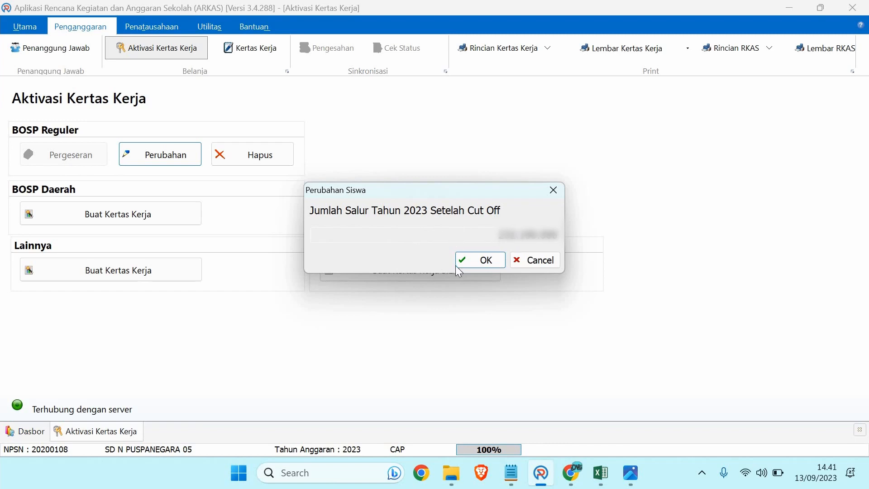
left_click(480, 261)
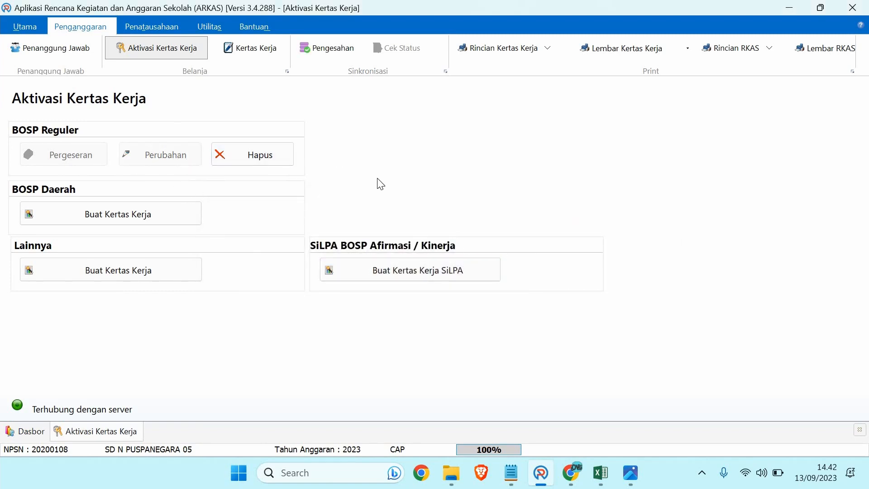
left_click(860, 430)
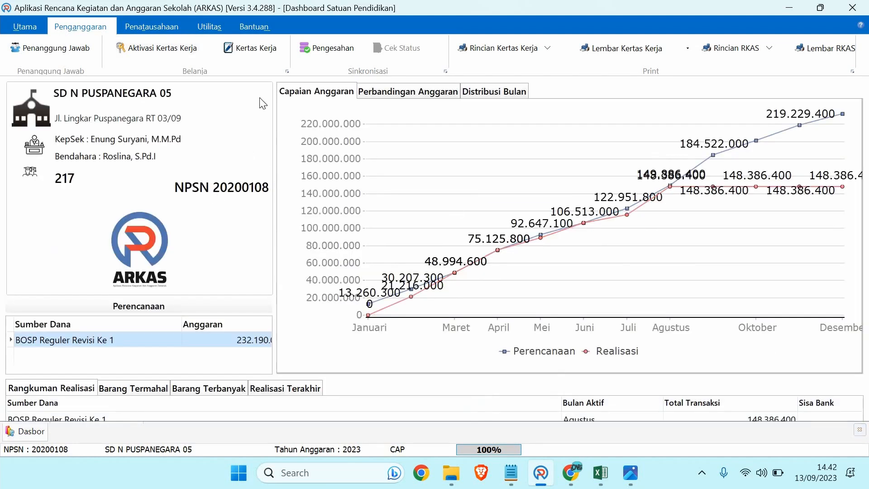
Open the Kertas Kerja for the funding source BOSP Reguler Perubahan
left_click(270, 51)
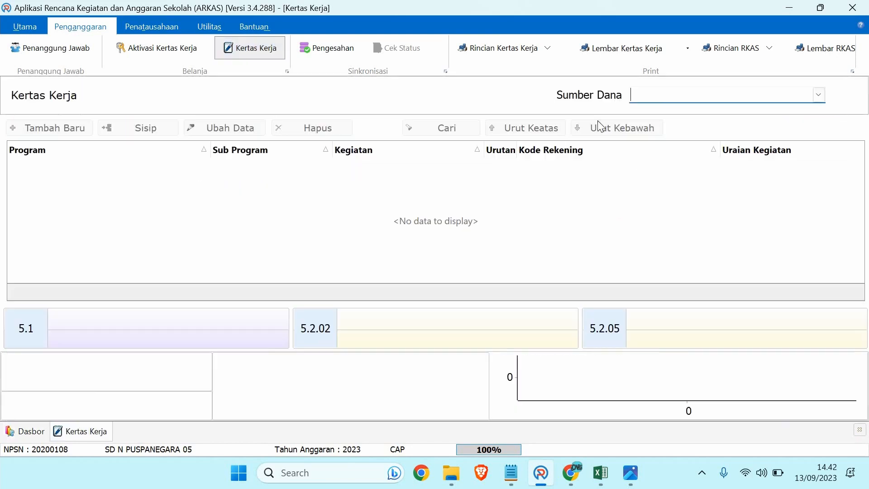
left_click(660, 102)
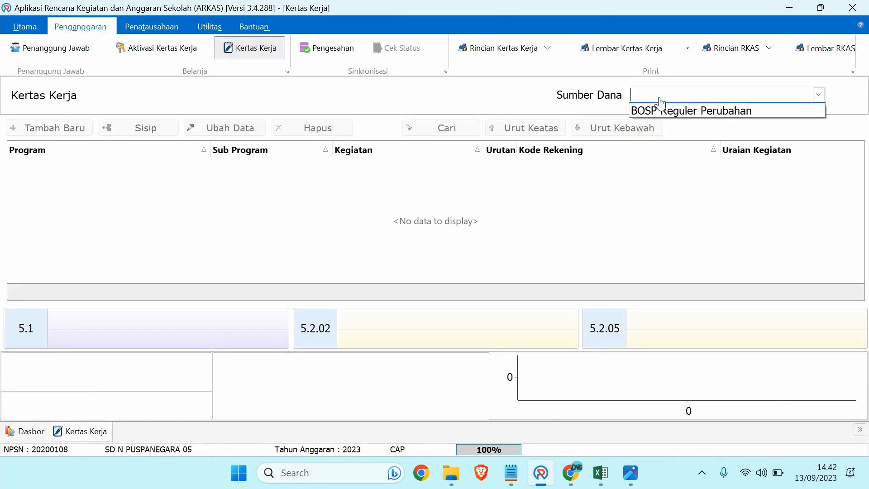
left_click(696, 111)
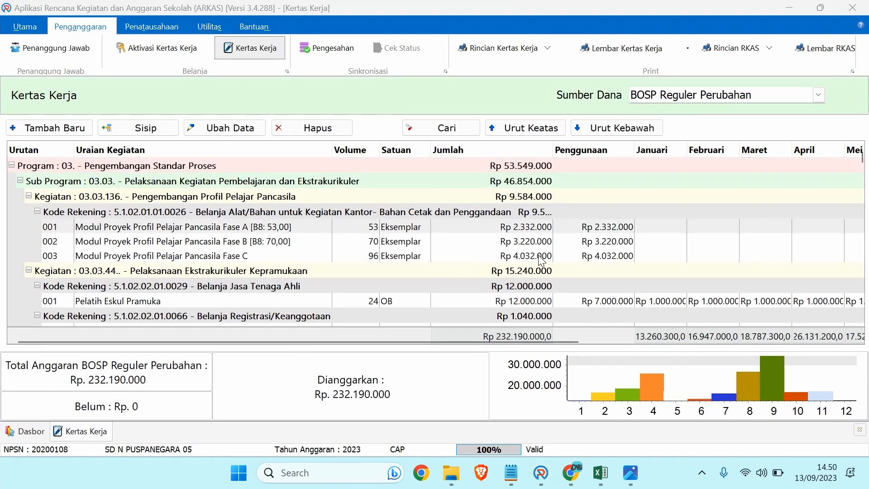
Switch to the Notepad notes, review the two Penyisiran Anggaran points on unrealised and partly realised budgets, and return to ARKAS
left_click(510, 478)
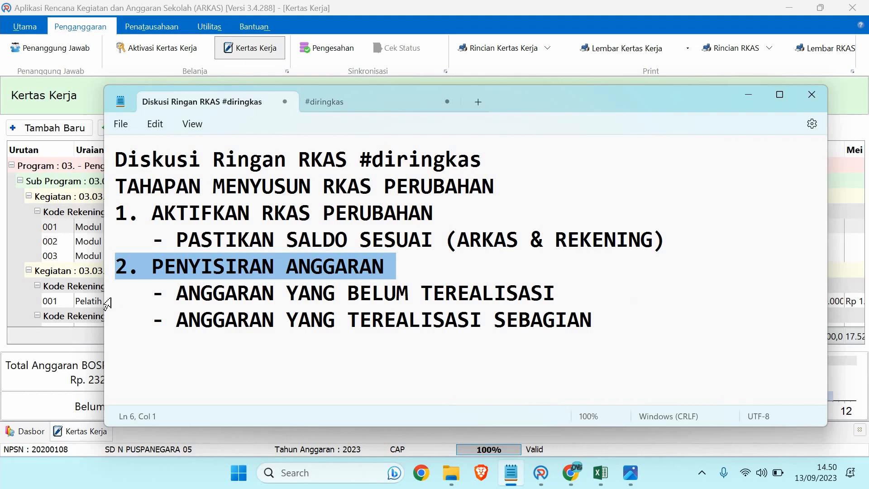
key("Down")
key("Down")
key("shift+Up")
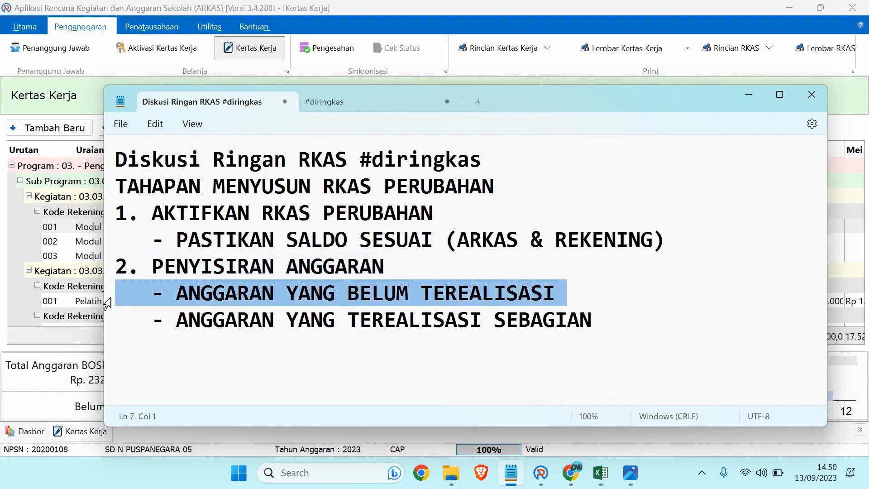
left_click(117, 324)
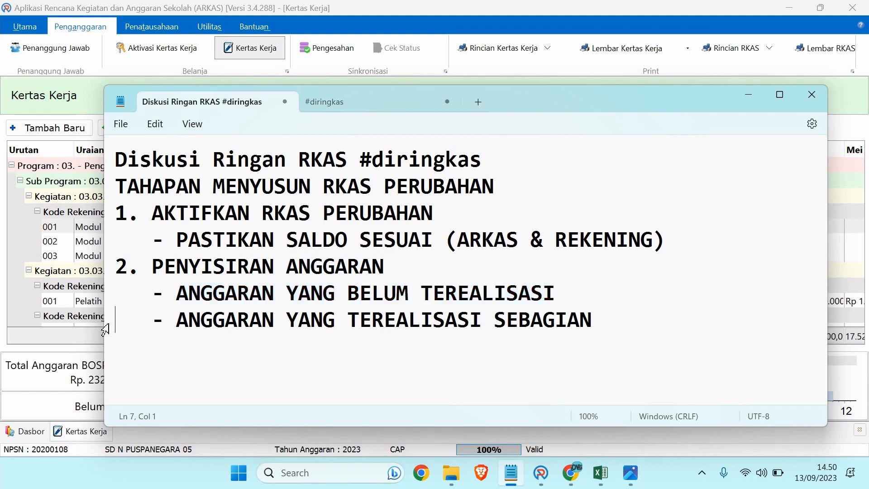
key("shift+Down")
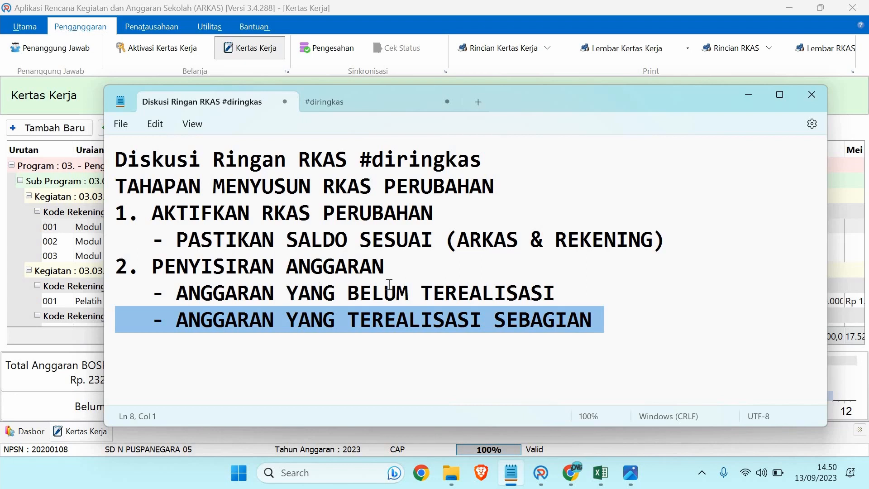
left_click(748, 99)
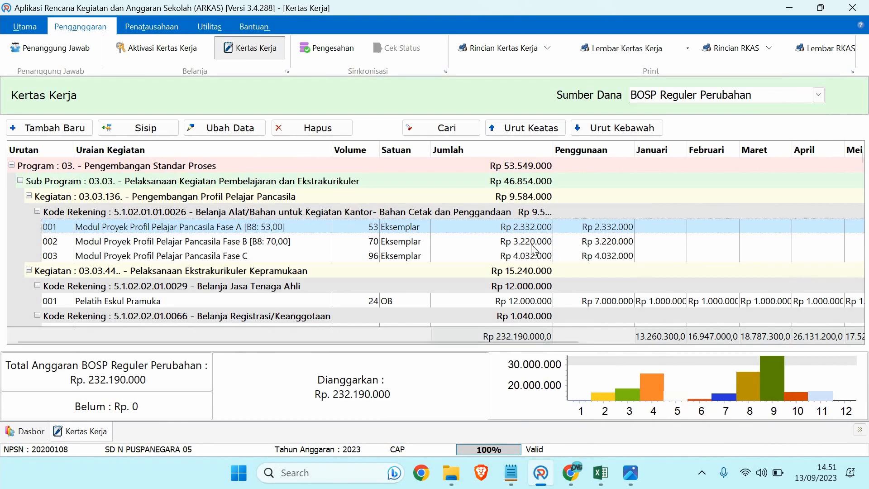
Examine the Jumlah and Penggunaan amounts of the worksheet items from activity 03.03.136 down to 03.05.03 for unrealised or partly realised budgets
left_click(588, 244)
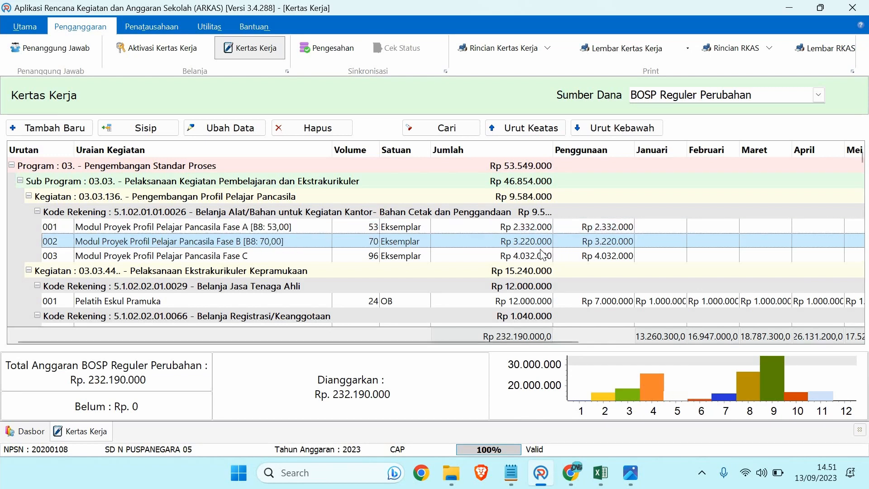
scroll(386, 258, "down", 1)
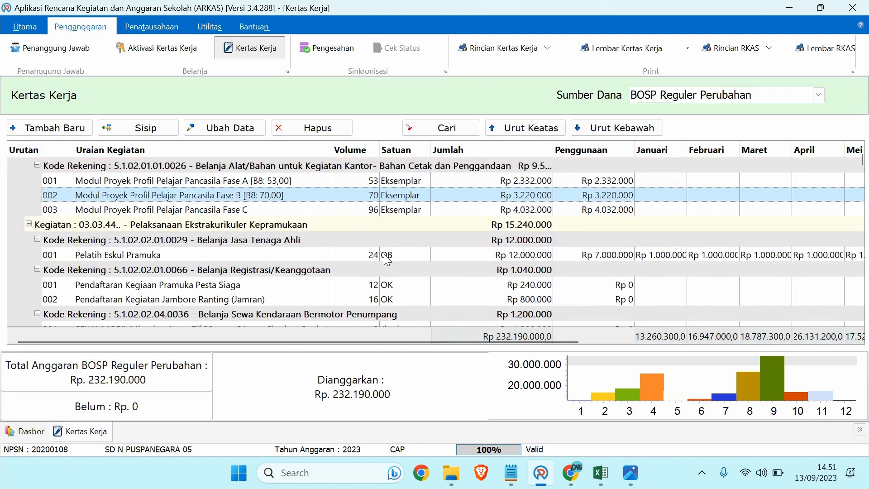
left_click(385, 255)
scroll(344, 246, "down", 1)
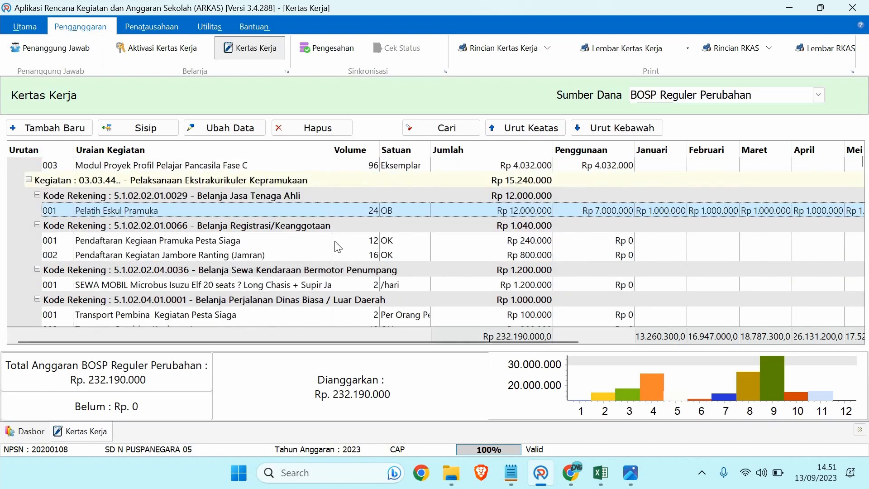
left_click(338, 245)
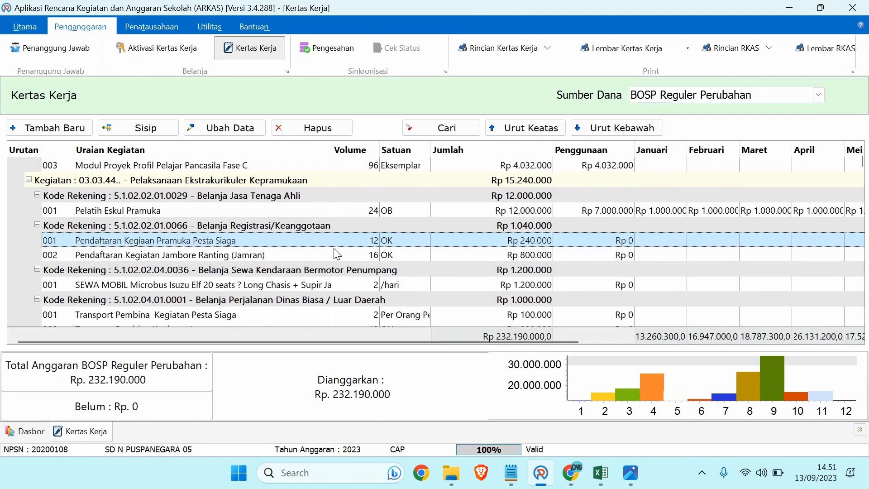
left_click(359, 256)
scroll(361, 267, "down", 1)
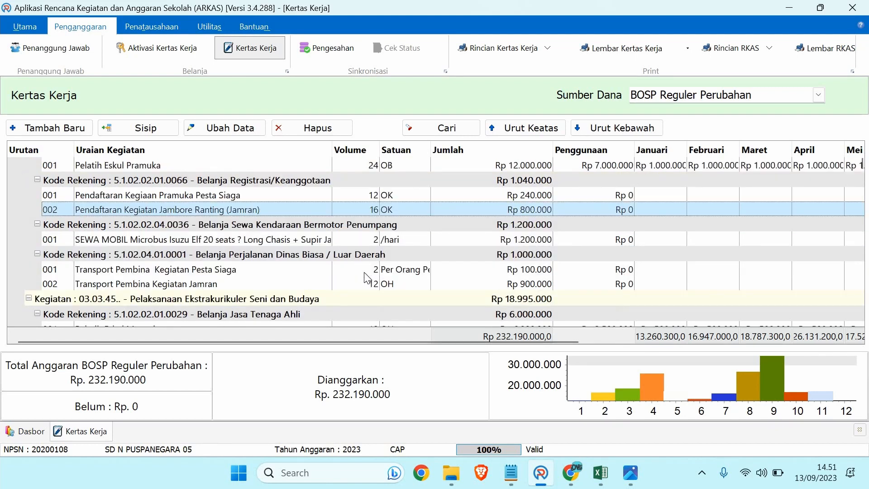
left_click(365, 274)
left_click(368, 281)
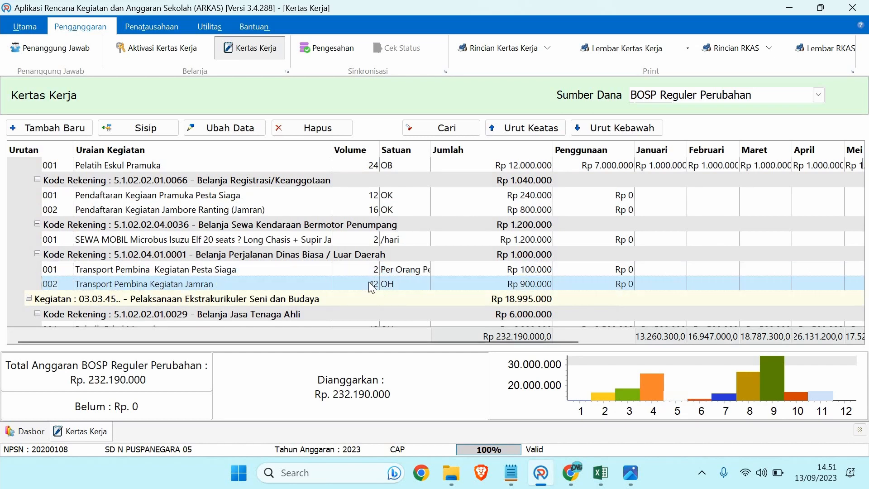
scroll(344, 269, "down", 2)
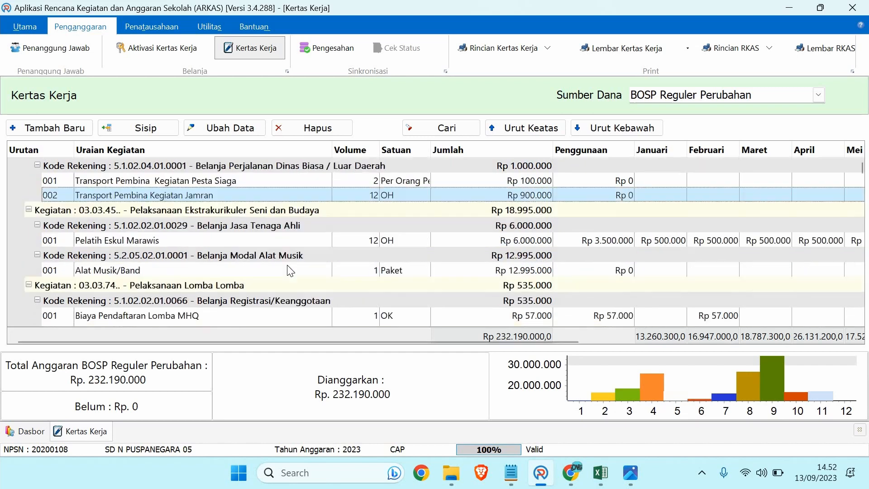
scroll(290, 270, "down", 1)
scroll(289, 271, "down", 2)
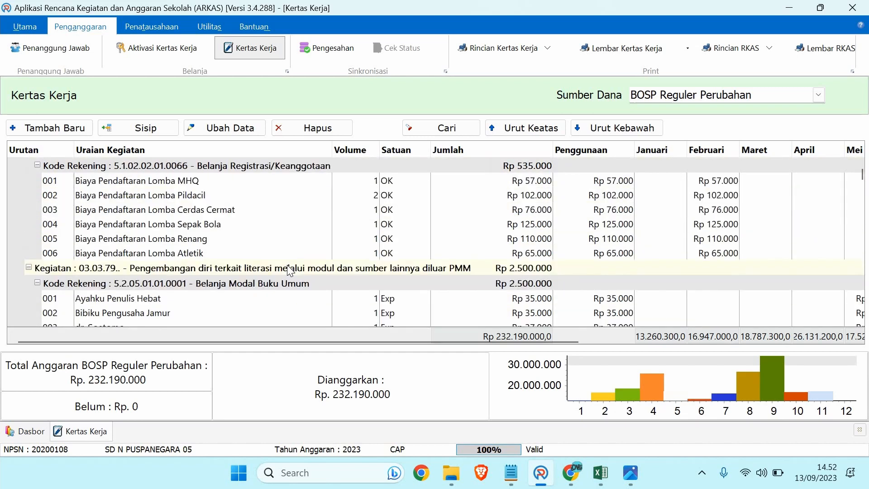
scroll(290, 271, "down", 8)
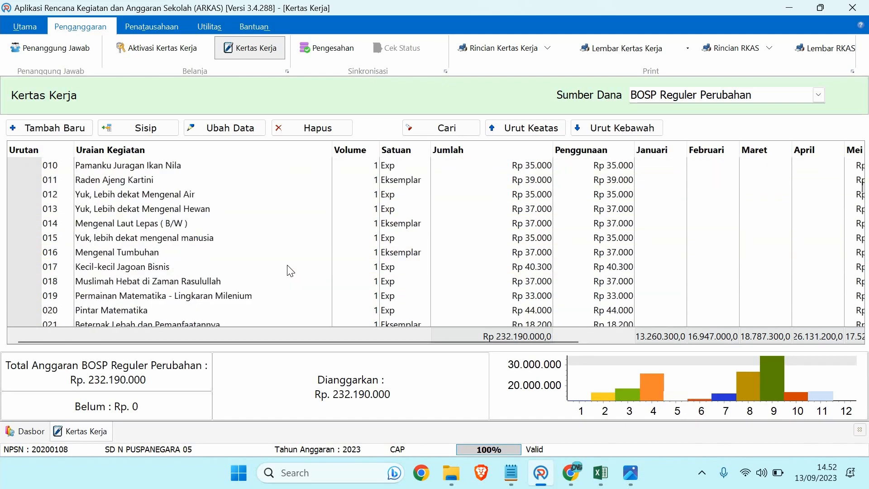
scroll(290, 271, "down", 6)
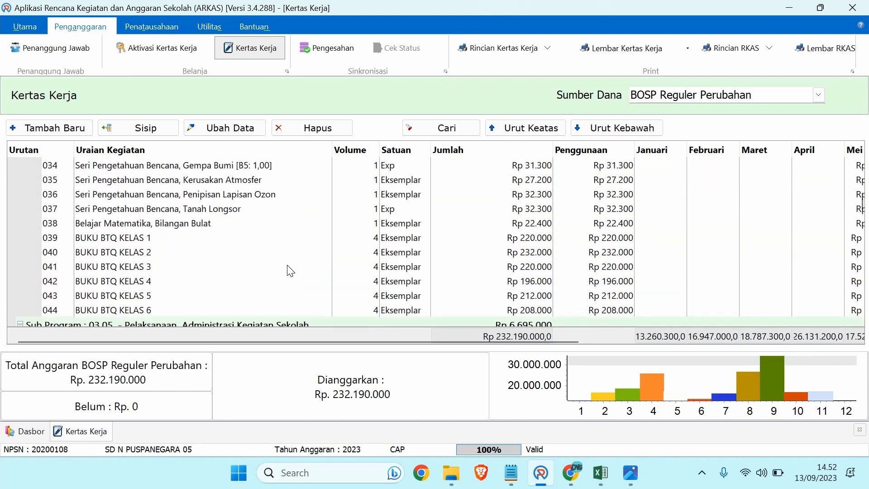
scroll(290, 271, "down", 3)
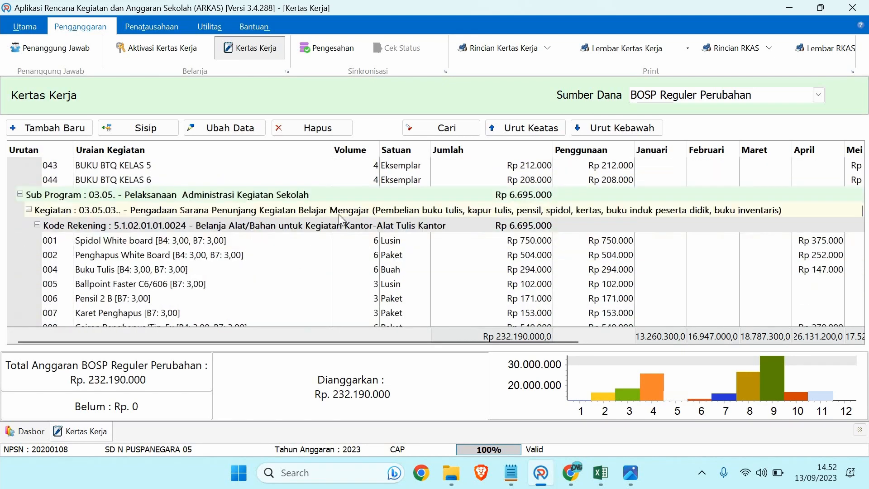
Search the worksheet for "LALU LINTAS" and delete the item Buku Pendidikan Disiplin Berlalu Lintas Untuk Anak Tk, Paud, Sd/Mi
left_click(424, 134)
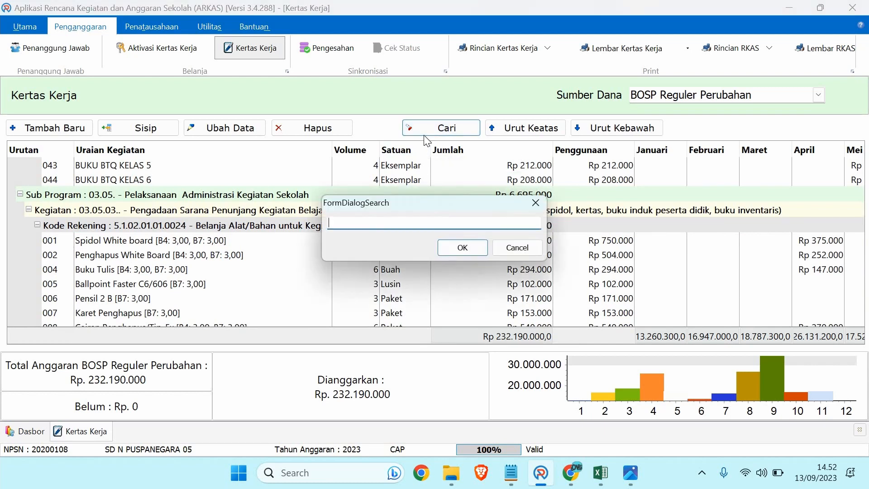
type("LALU LINTAS")
key("Return")
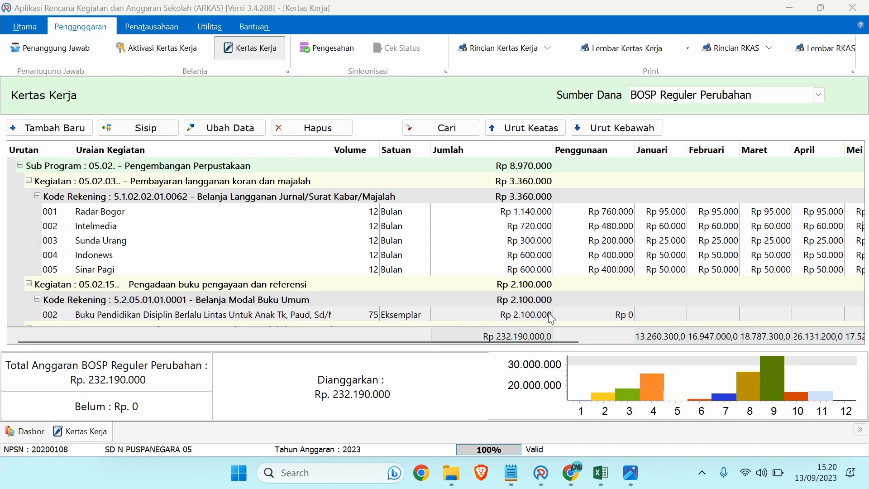
left_click(549, 313)
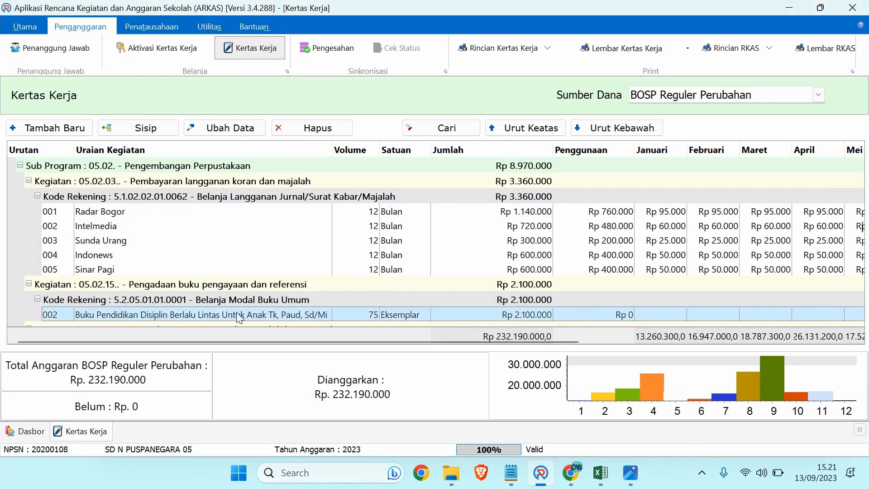
left_click(319, 130)
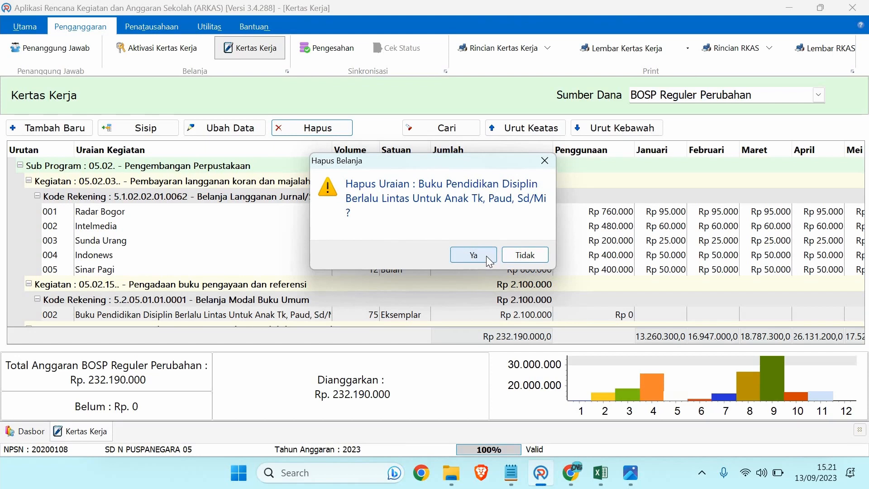
left_click(486, 256)
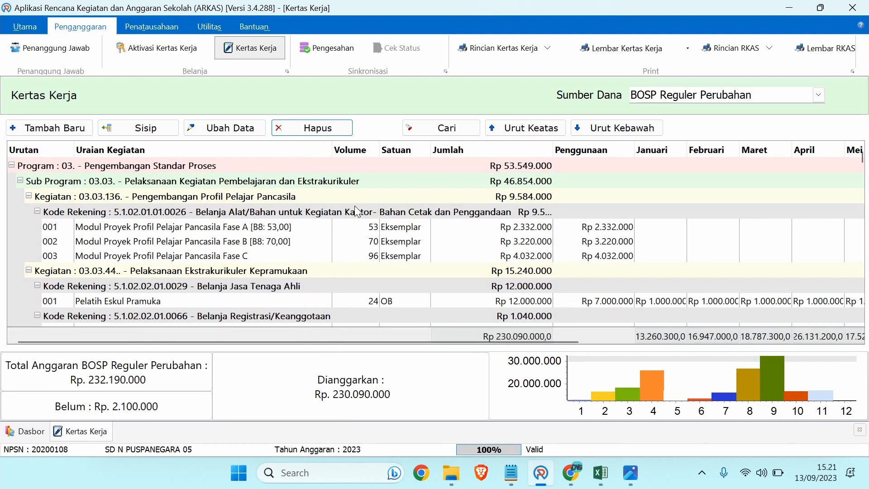
Search for "penjaga" and remove September, Oktober, November and Desember from the Penjaga Sekolah honorarium item, saving the change
left_click(448, 127)
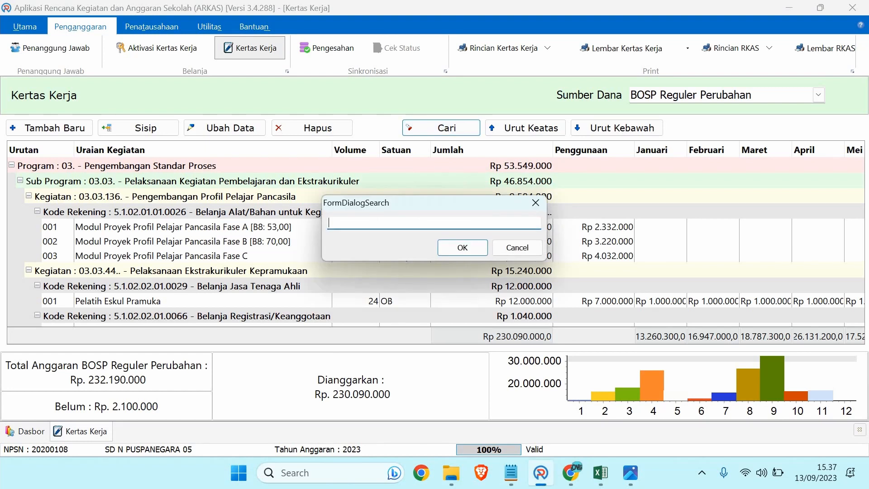
type("penjaga")
key("Return")
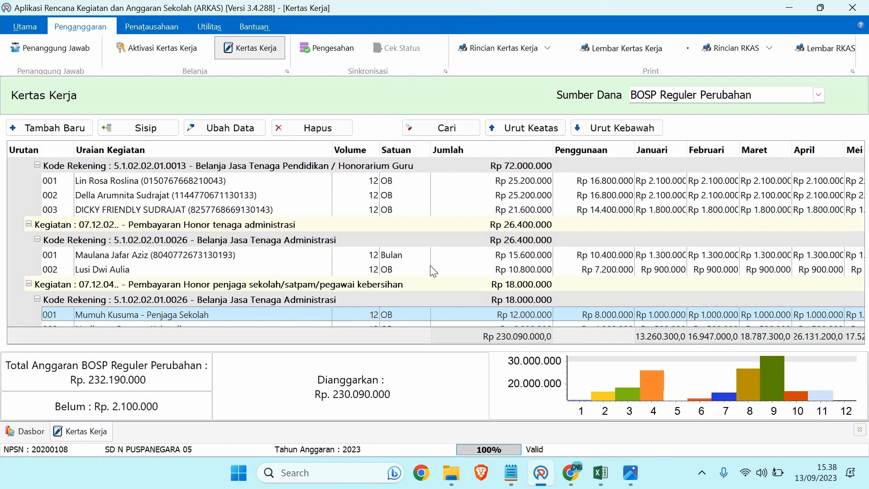
left_click(226, 135)
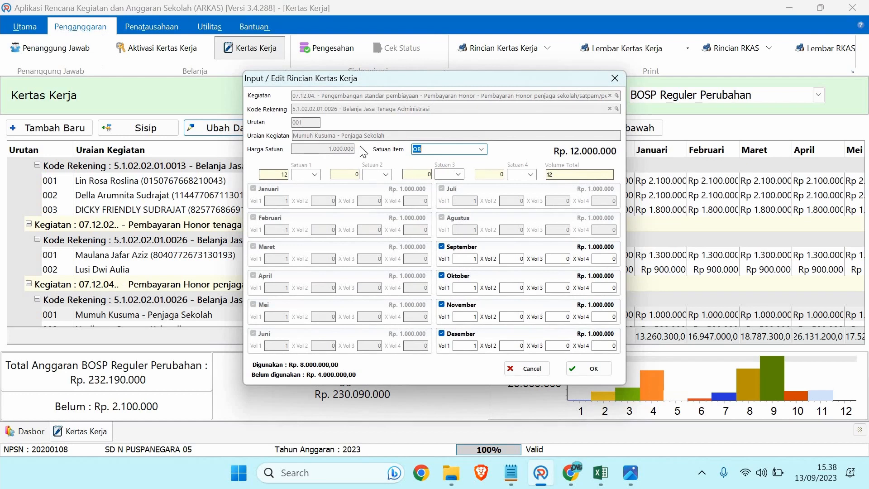
left_click(441, 246)
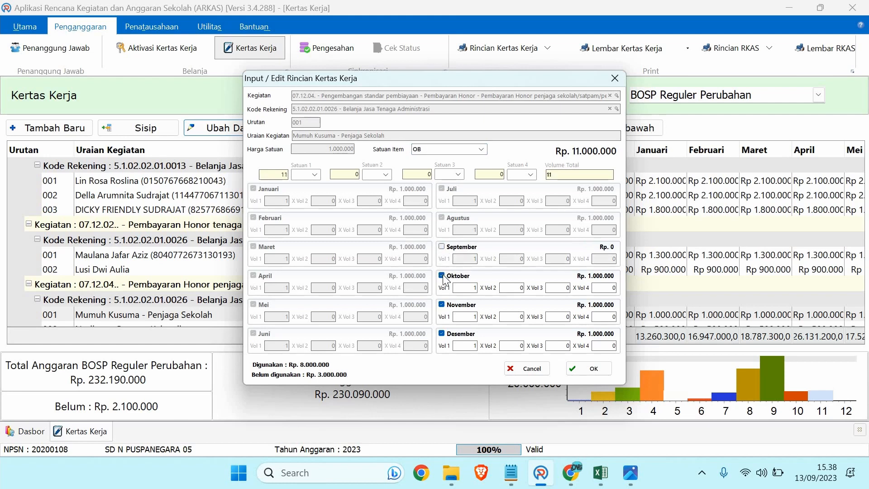
left_click(442, 275)
left_click(442, 304)
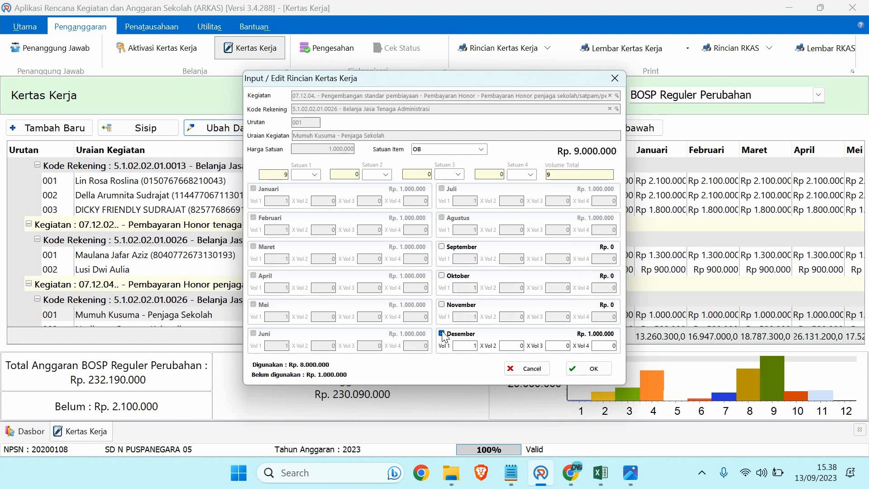
left_click(442, 334)
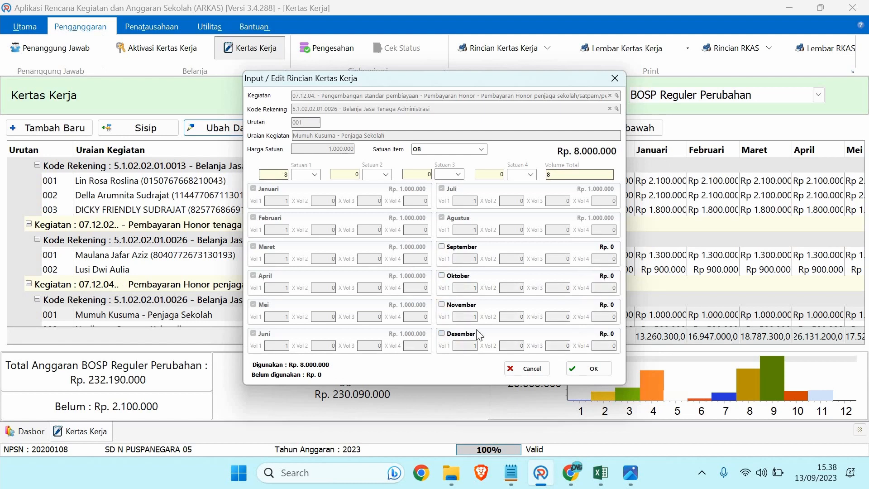
left_click(575, 369)
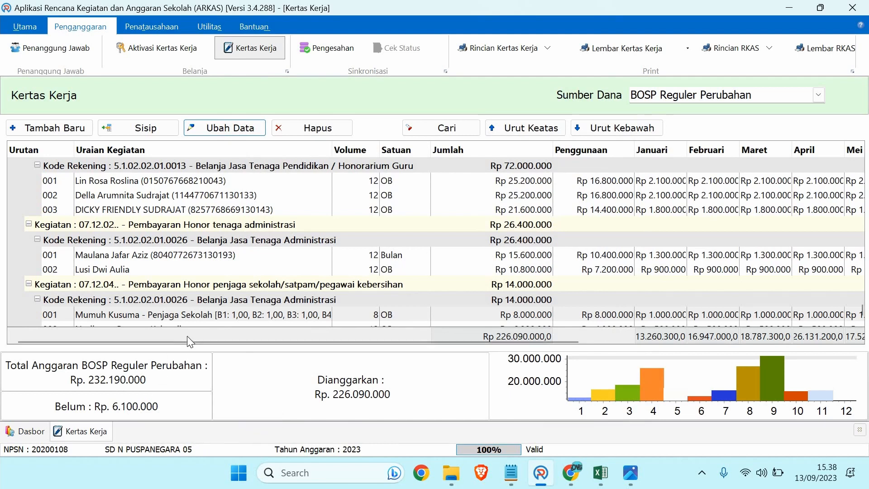
Find the Gayung item among the cleaning supplies, remove its November allocation and save the change
left_click(258, 267)
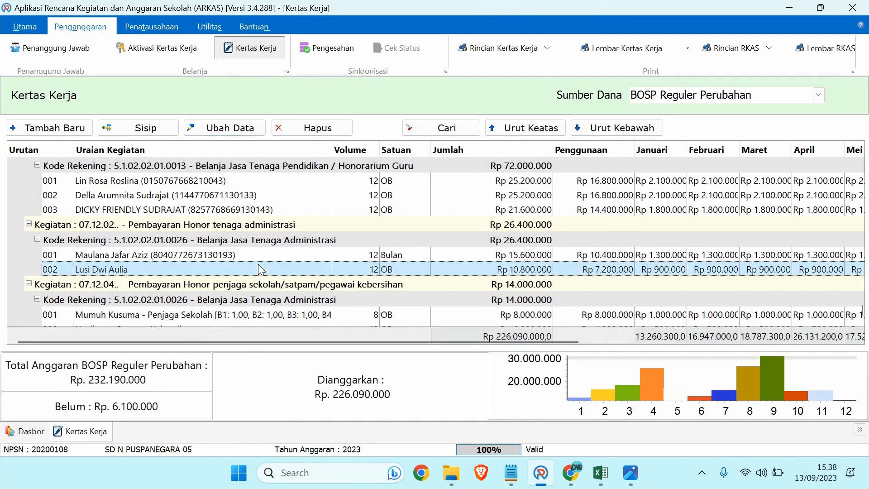
scroll(259, 266, "down", 2)
scroll(258, 264, "down", 1)
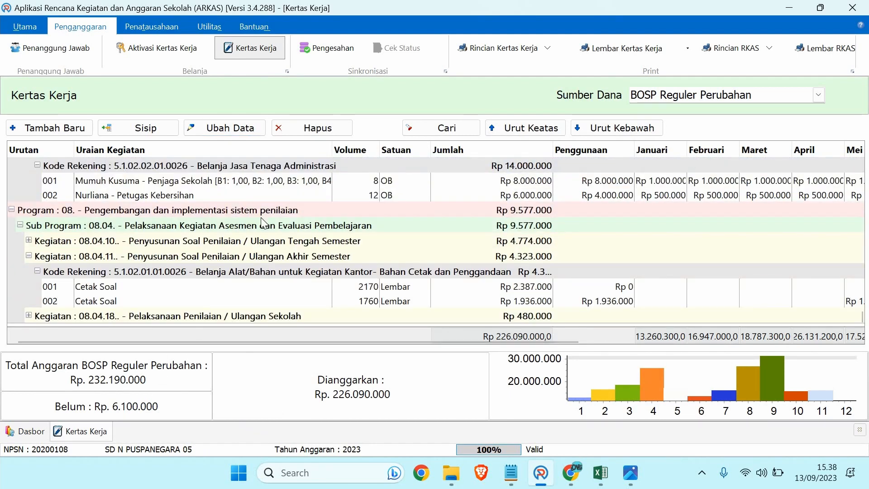
left_click(263, 190)
scroll(265, 192, "up", 1)
scroll(266, 194, "up", 10)
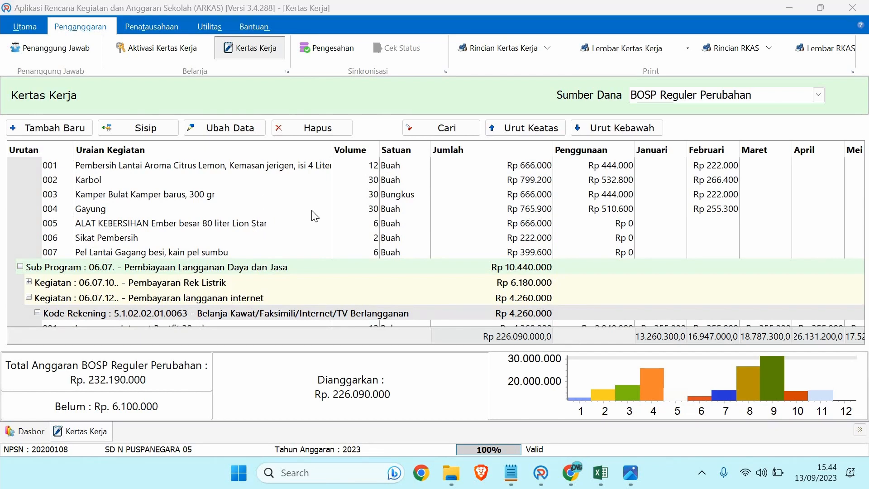
left_click(204, 209)
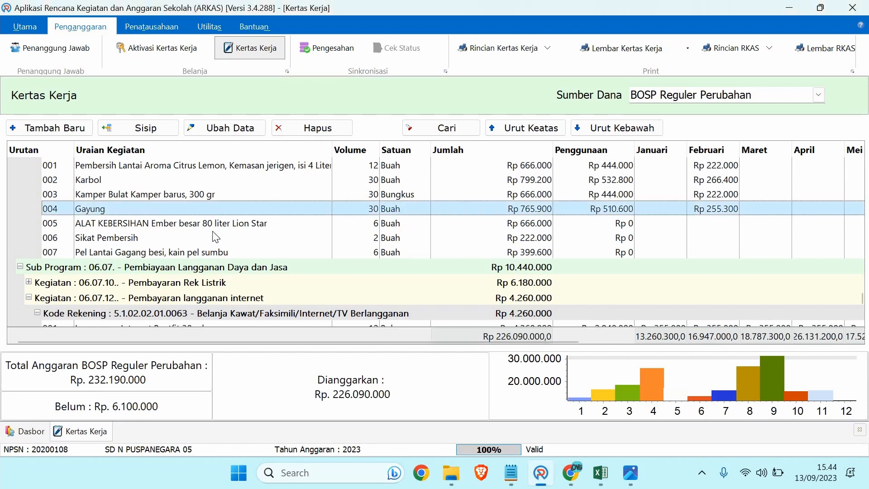
left_click(247, 139)
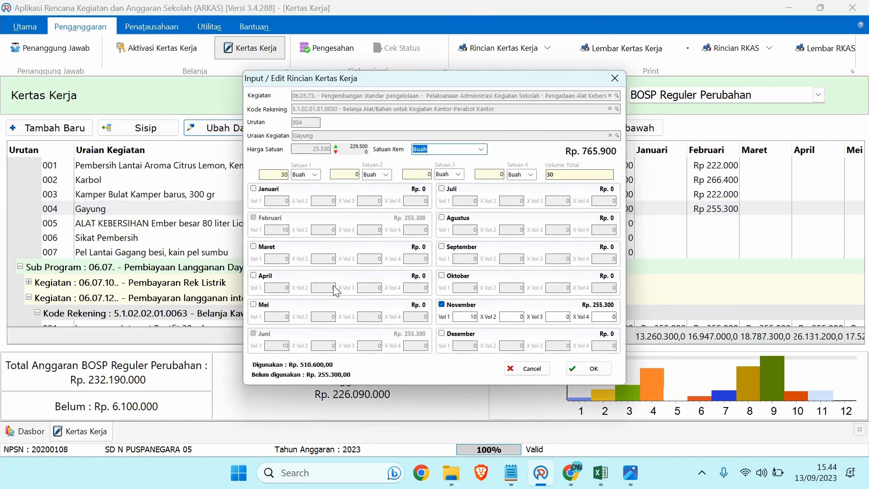
left_click(441, 305)
left_click(442, 306)
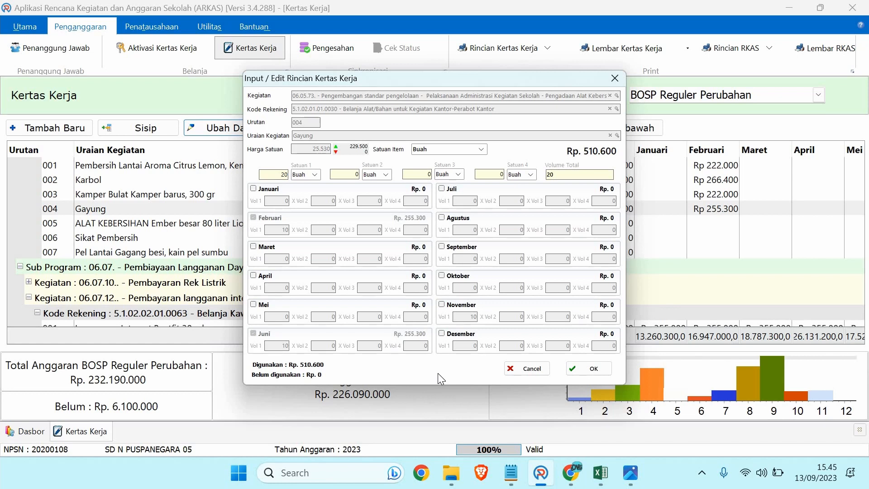
left_click(585, 369)
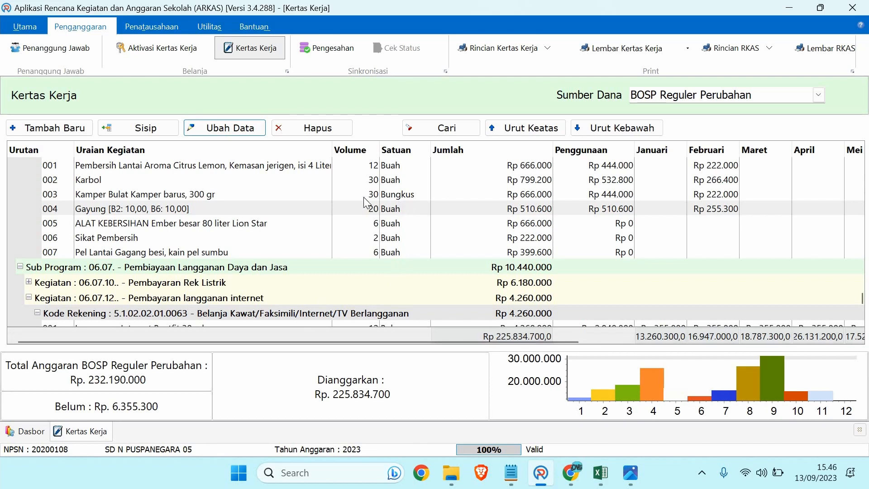
Examine the Penggunaan and monthly allocations of the office supply items, then the Kepramukaan and Seni dan Budaya activities, in the worksheet
left_click(267, 183)
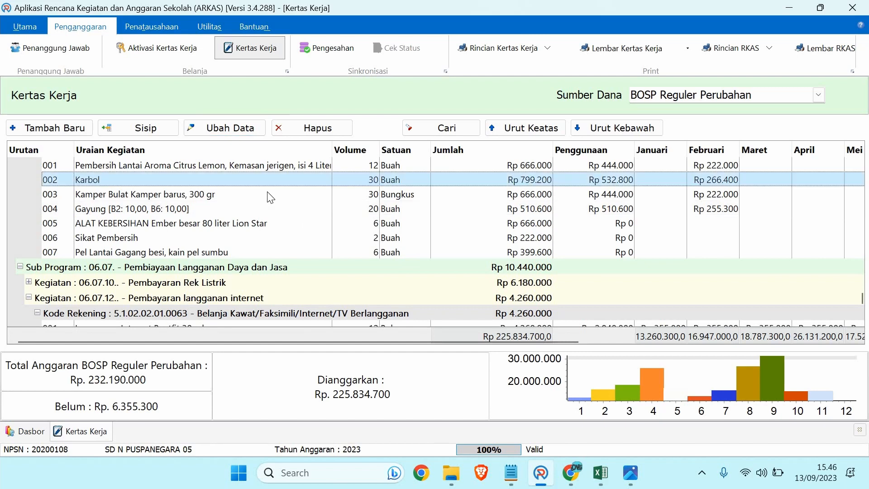
scroll(268, 197, "up", 2)
scroll(267, 204, "up", 3)
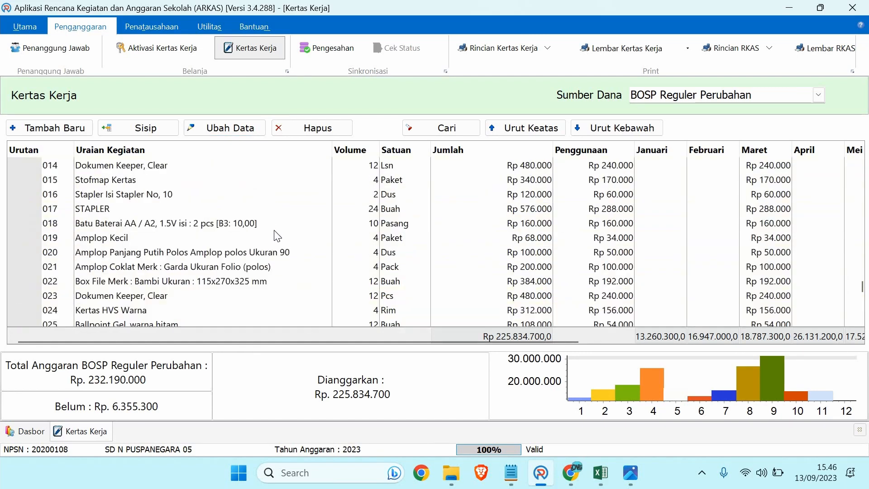
left_click_drag(326, 341, 747, 320)
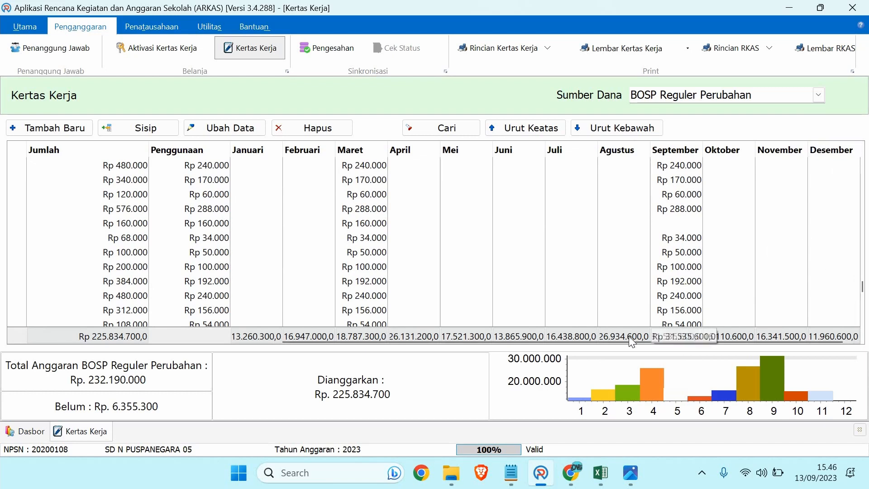
left_click_drag(631, 339, 106, 340)
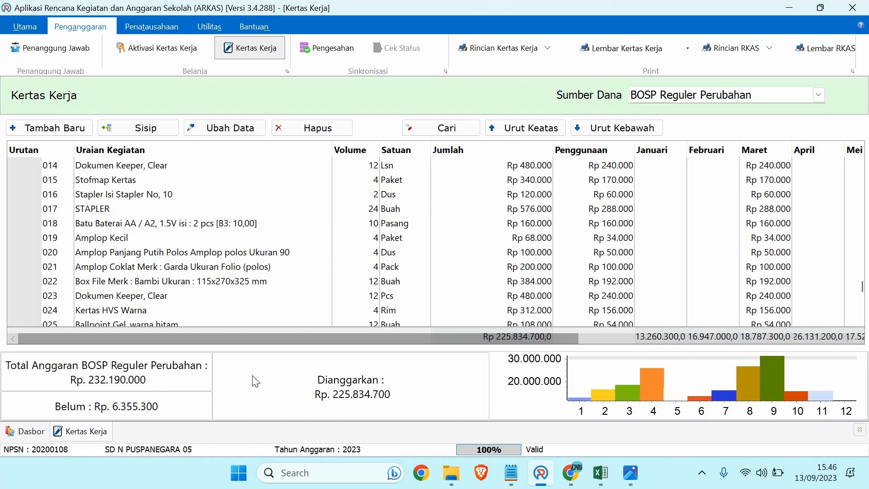
mouse_move(257, 380)
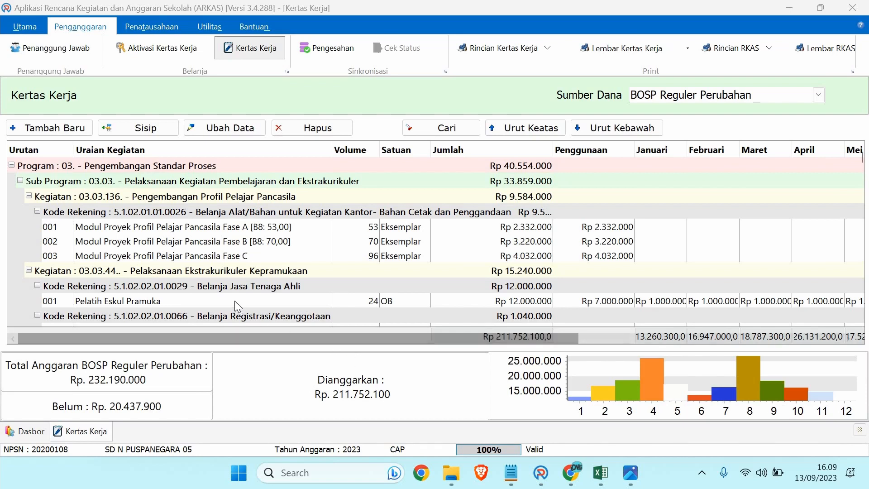
scroll(234, 300, "down", 2)
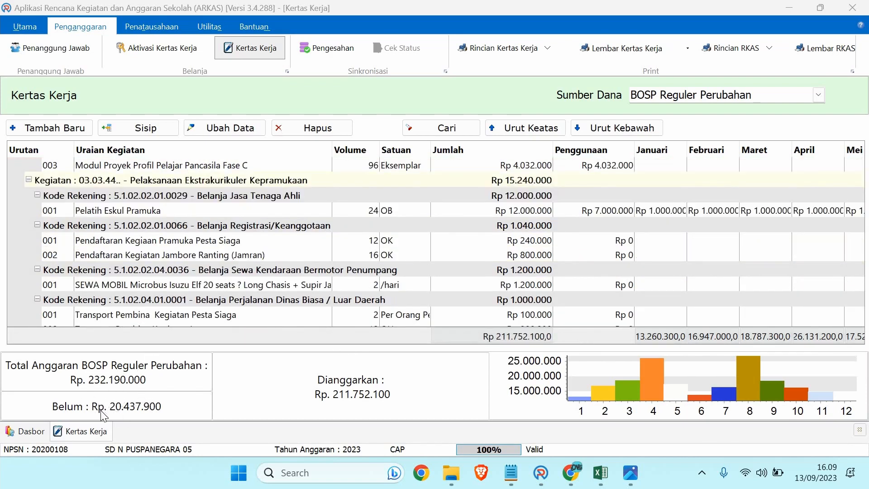
scroll(386, 325, "down", 2)
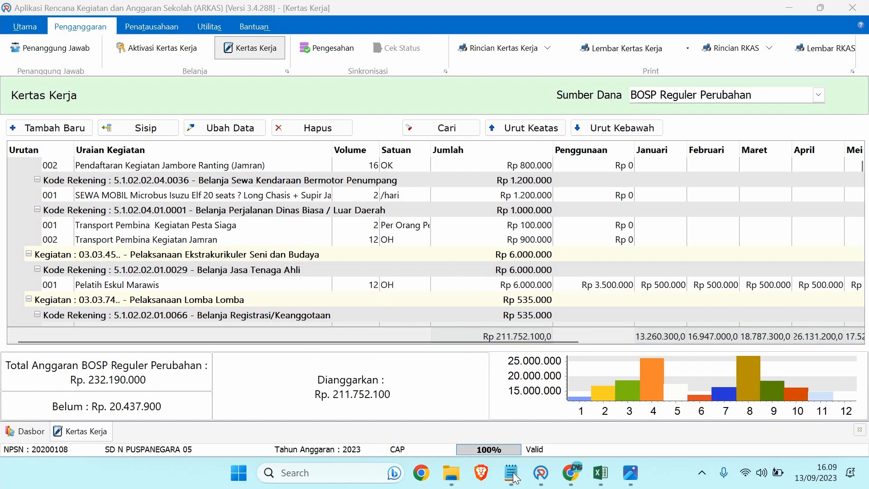
Switch to Notepad and add stage "3. INPUT RKAS PERUBAHAN" with points "DILAKUKAN SEKALI, BOLEH LINTAS AKUN" and "SIAPKAN DRAFT BELANJA PERUBAHANNYA", returning to the ARKAS worksheet
left_click(457, 413)
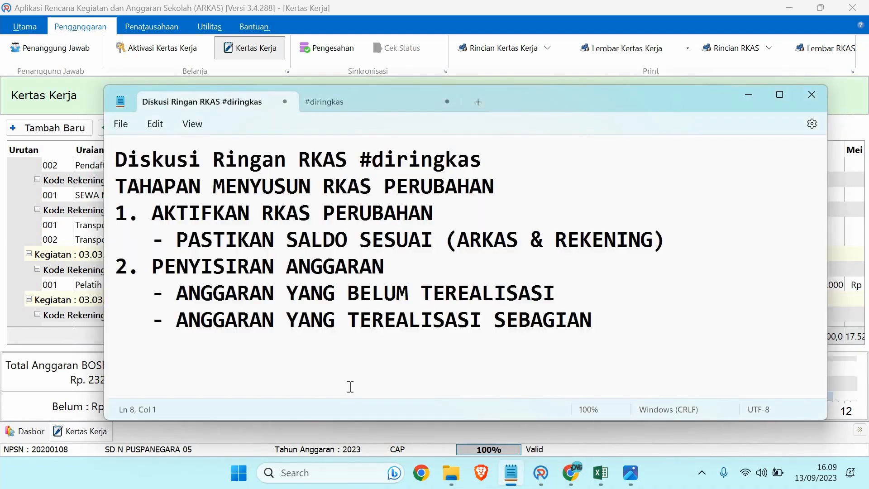
type("3. INPUT RKAS PERUBAHAN    - DILAKUKAN SEKALI, BOLEH LINTAS AKUN    - SIAPKAN DRAFT BELANJA PERUBAHANNYA")
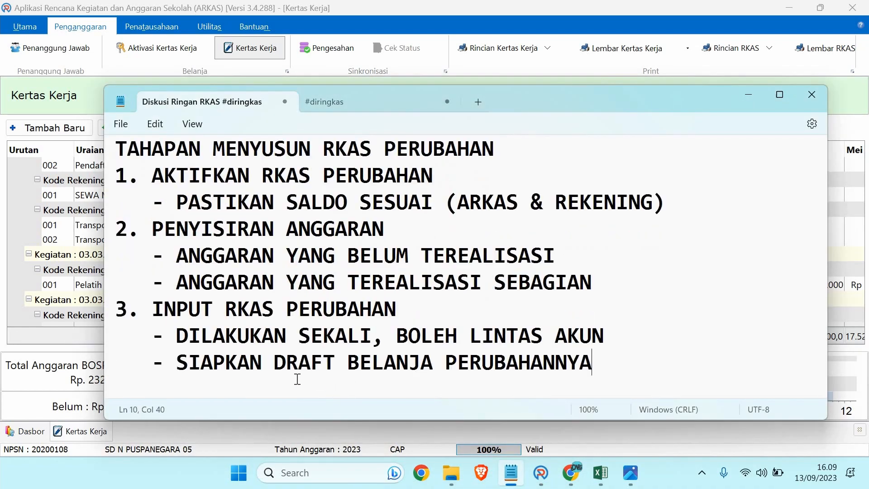
left_click(110, 346)
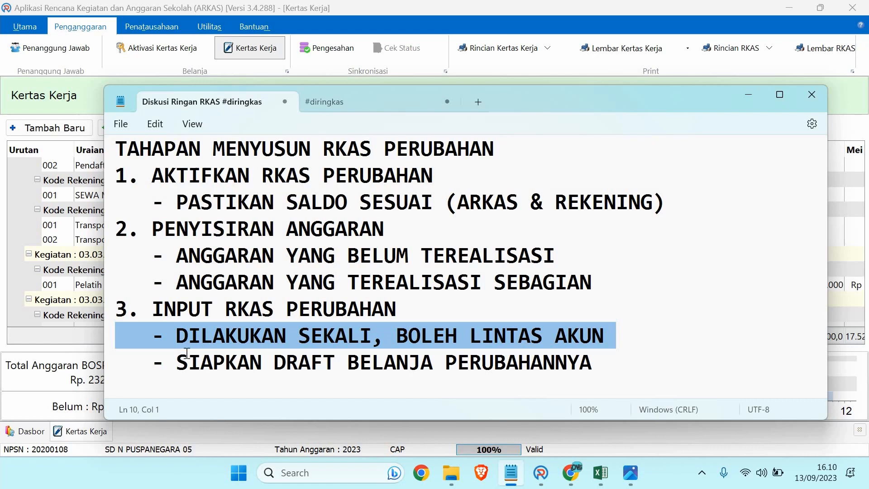
left_click(107, 372)
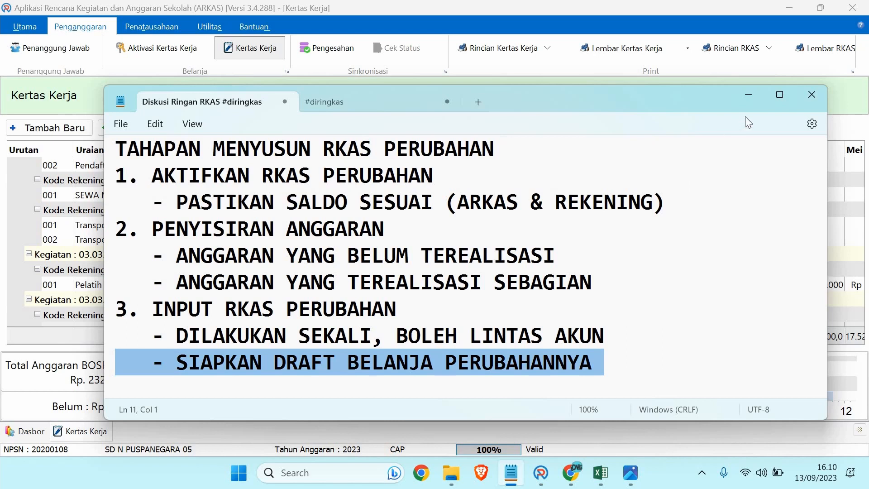
left_click(748, 96)
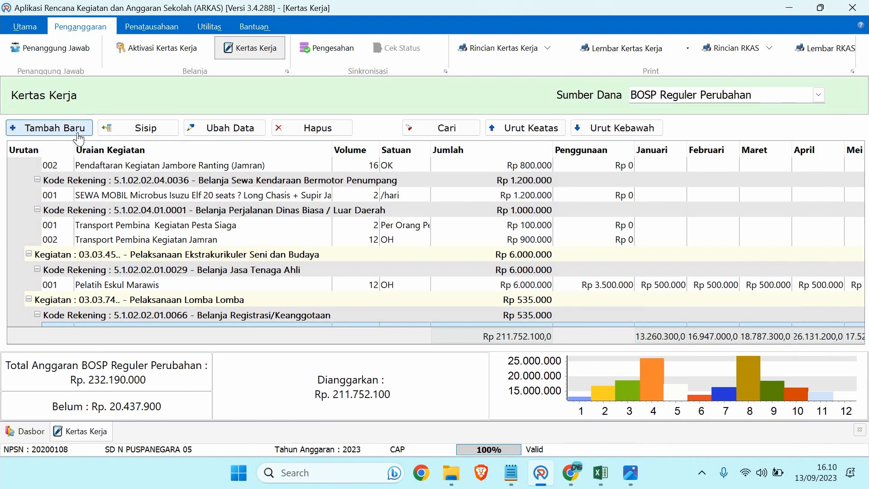
scroll(60, 172, "up", 4)
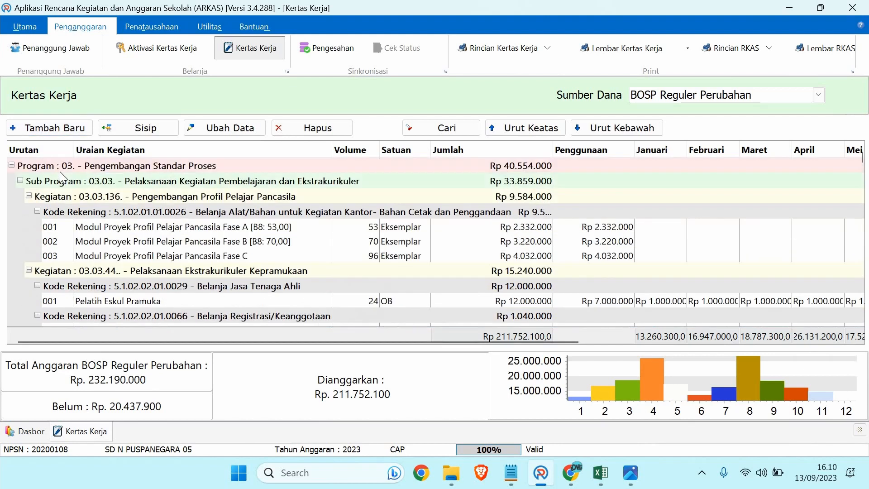